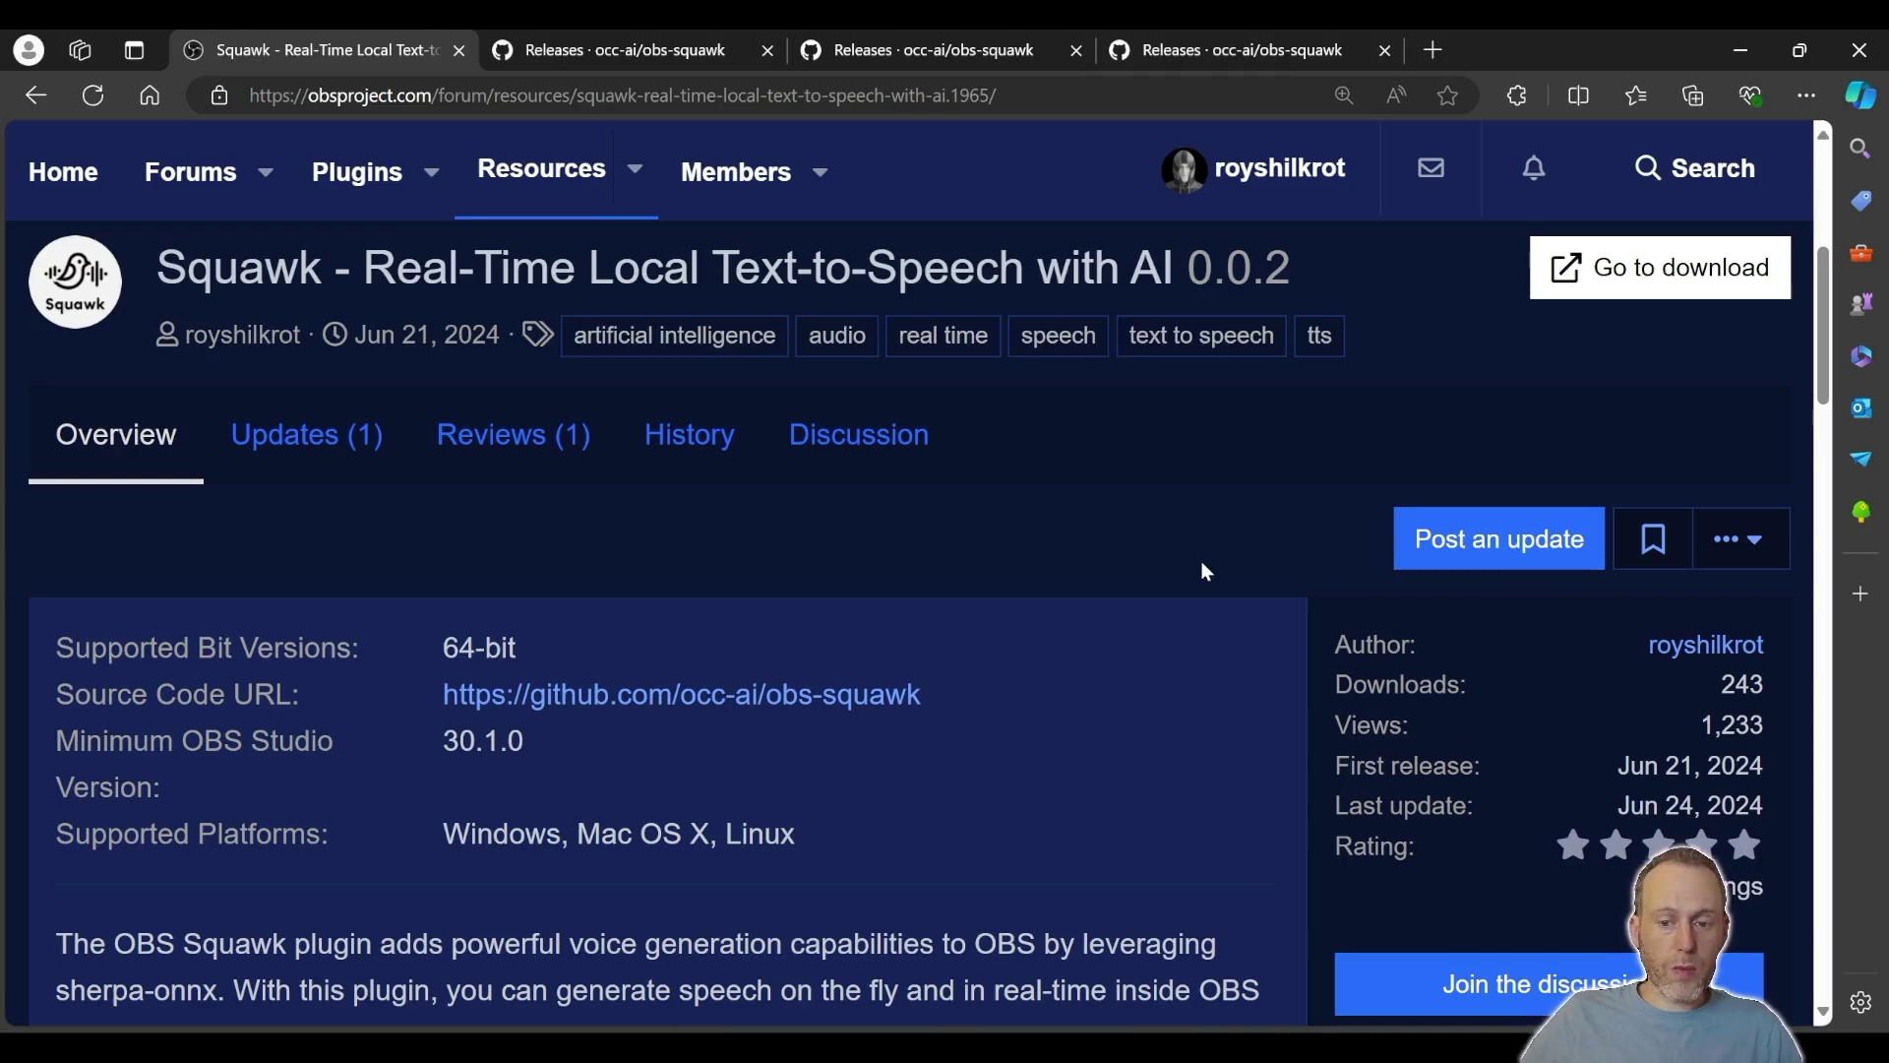
Download obs-squawk-0.0.2-windows-x64-Installer.exe from the GitHub release's Assets list.
click(1644, 265)
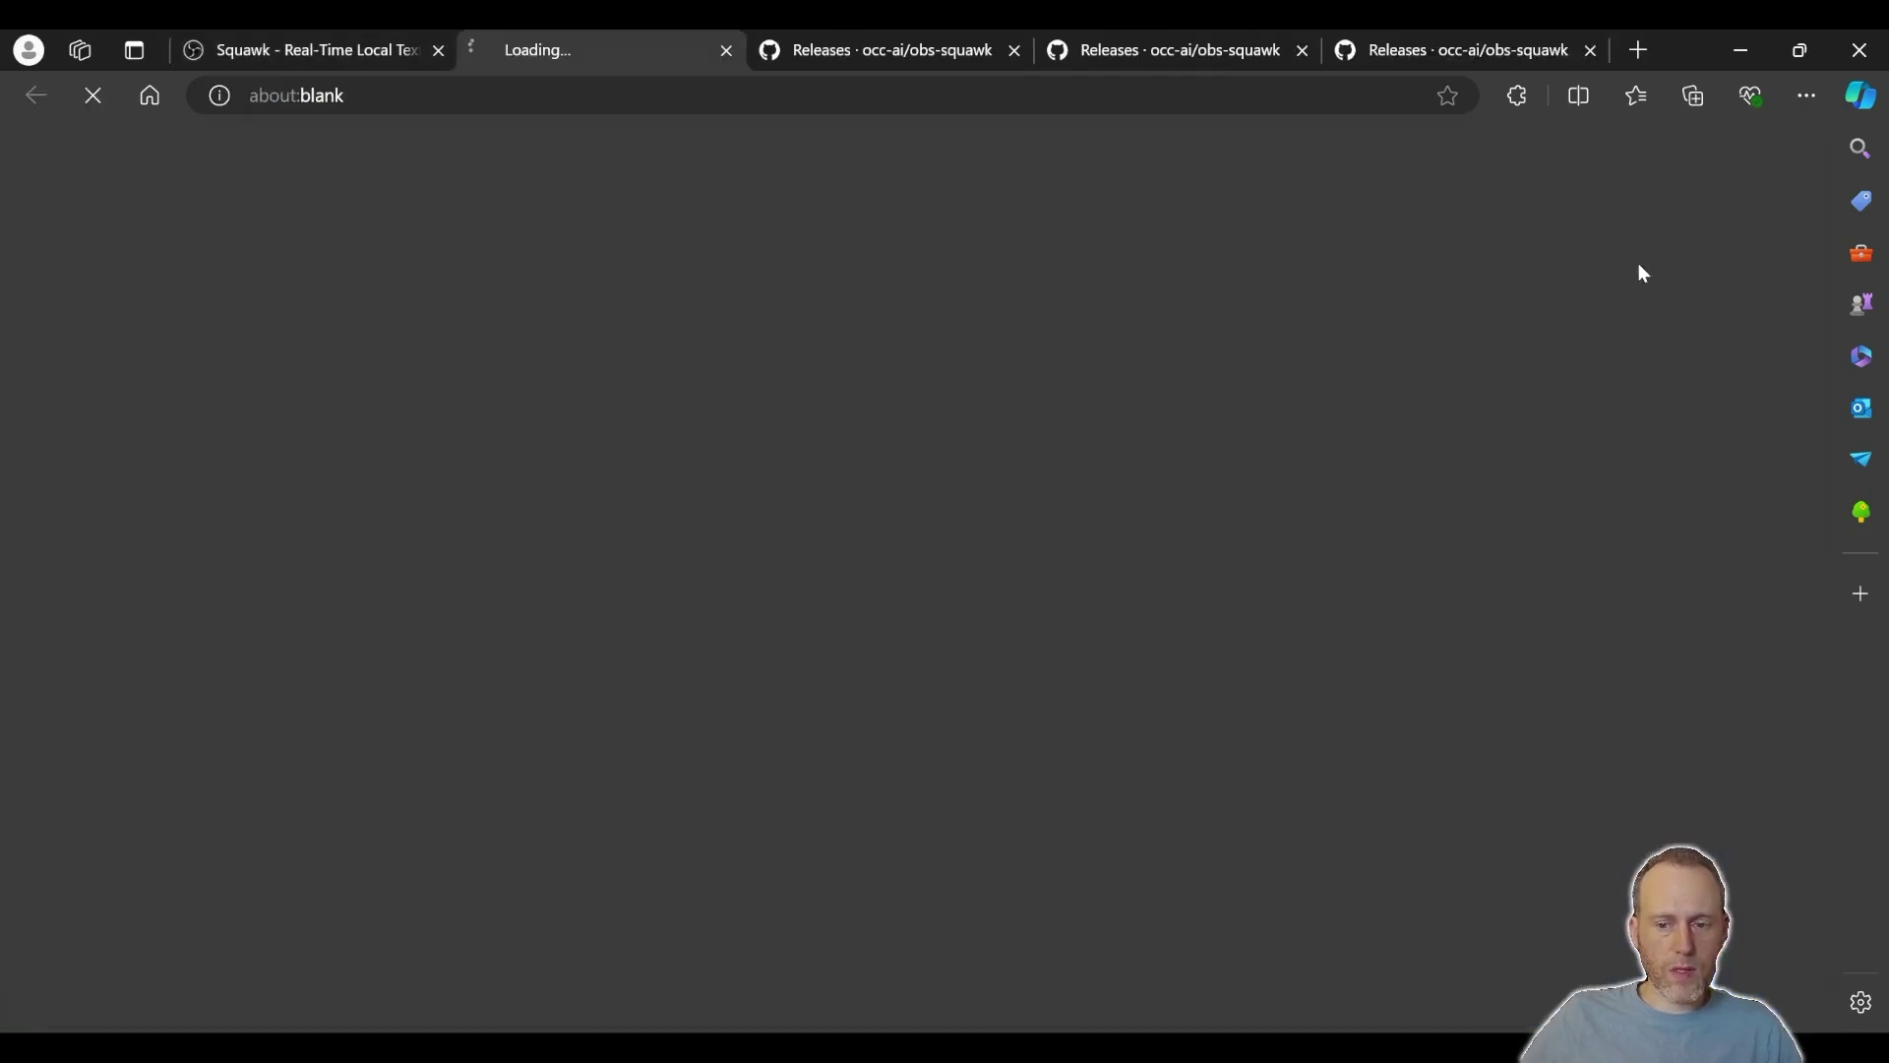
scroll(823, 652, down, 5)
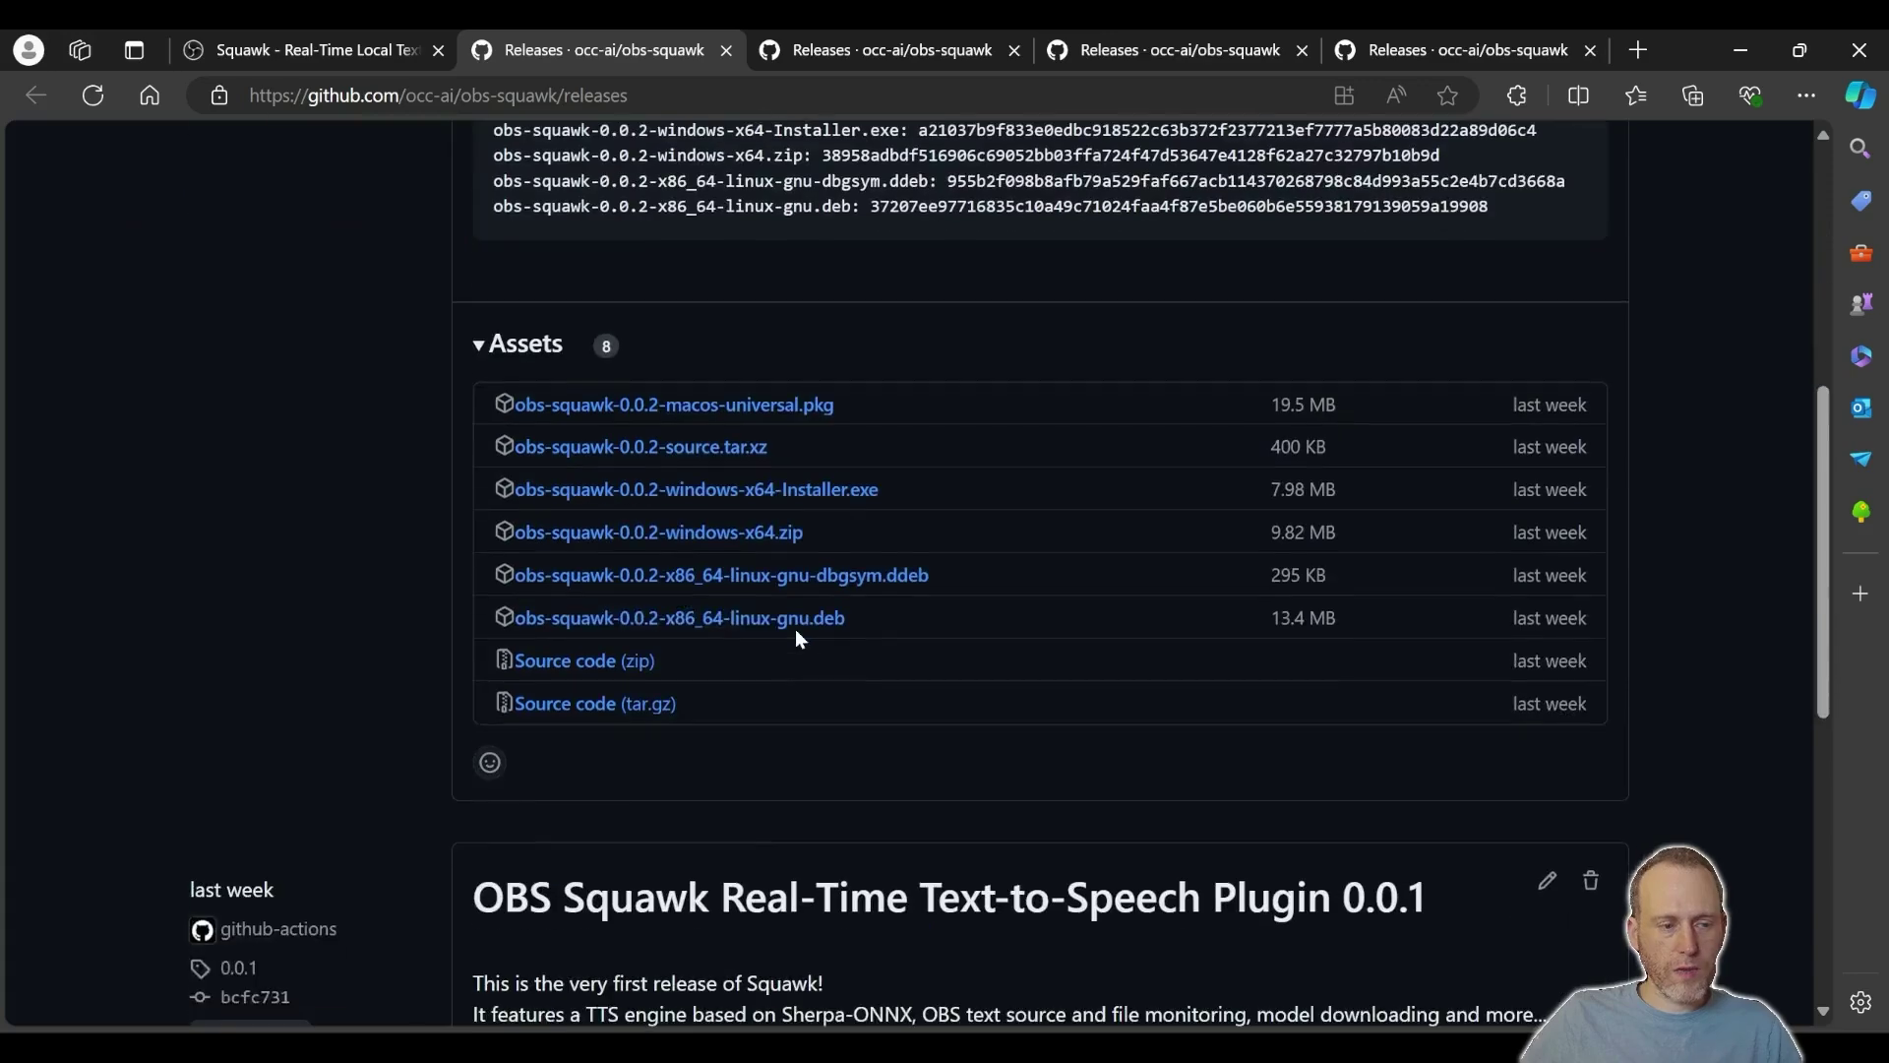
click(776, 502)
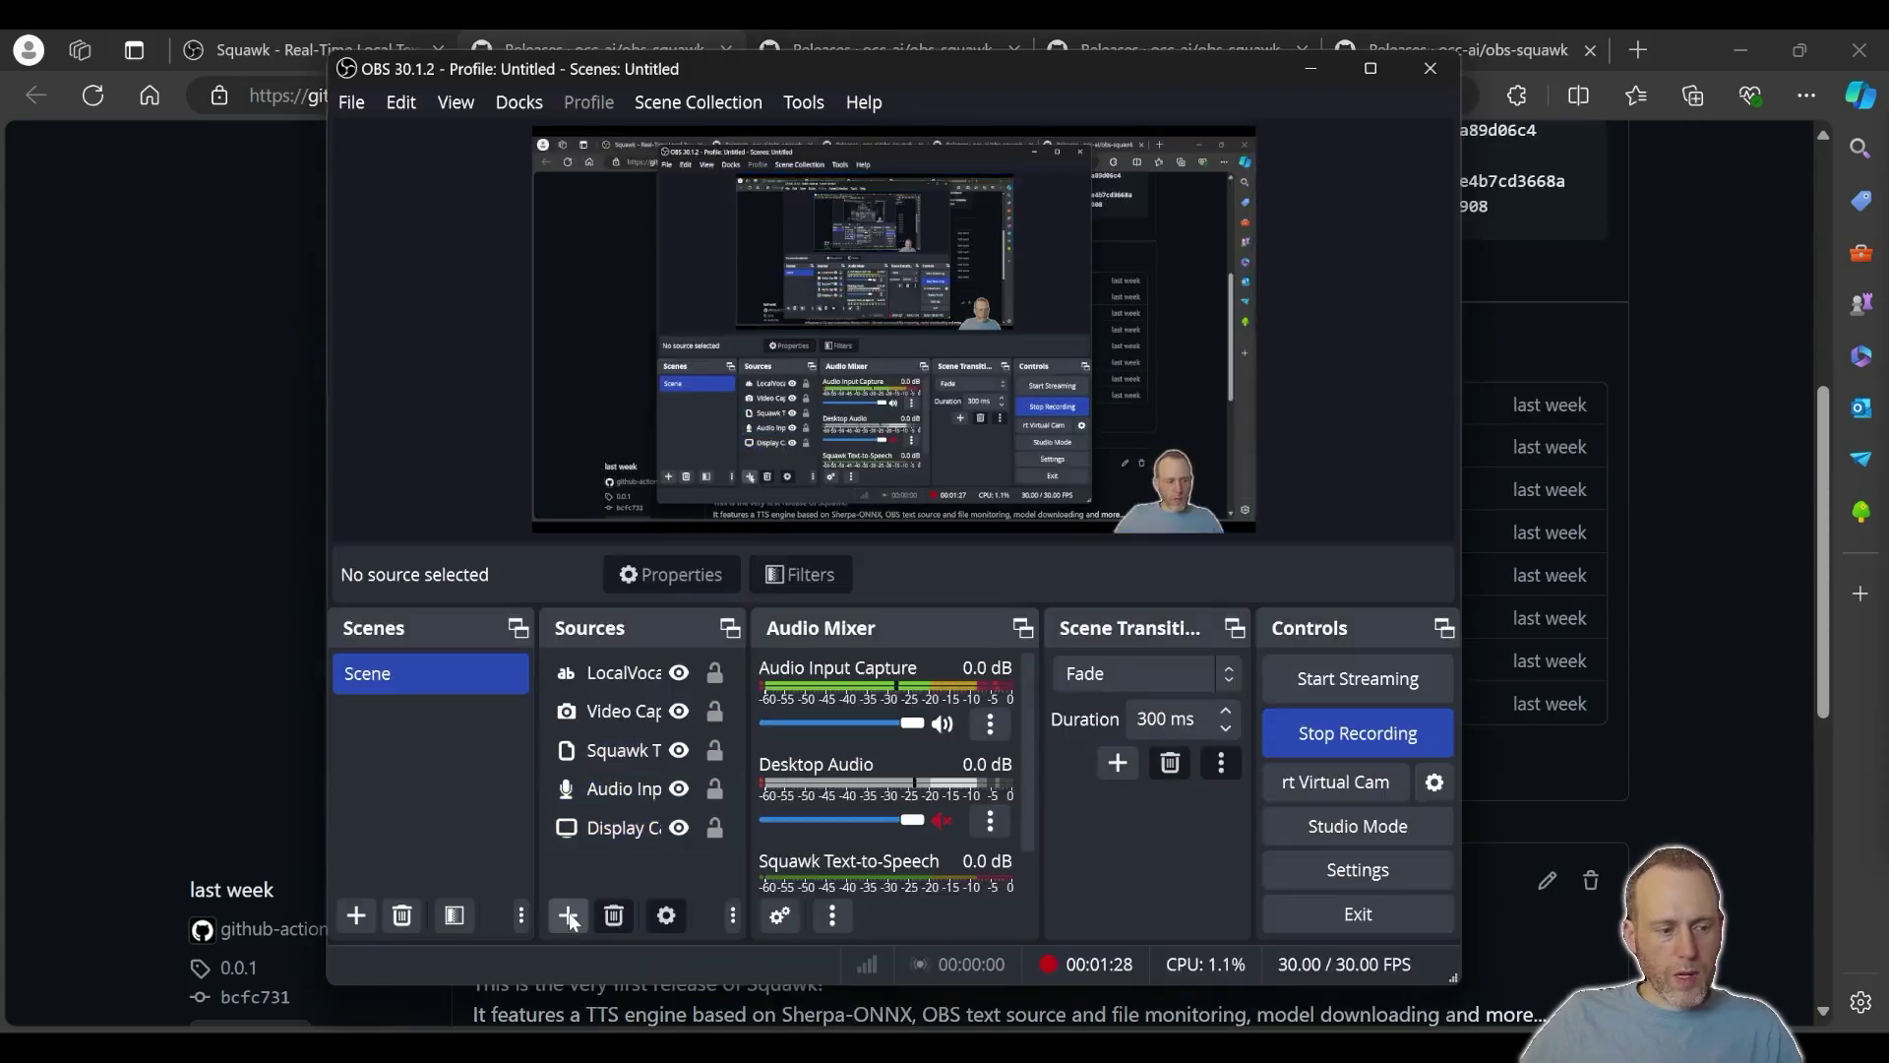
Cancel a duplicate Squawk source and edit the existing one's 'hello and welcome to text-to-speech on OBS' text.
click(568, 916)
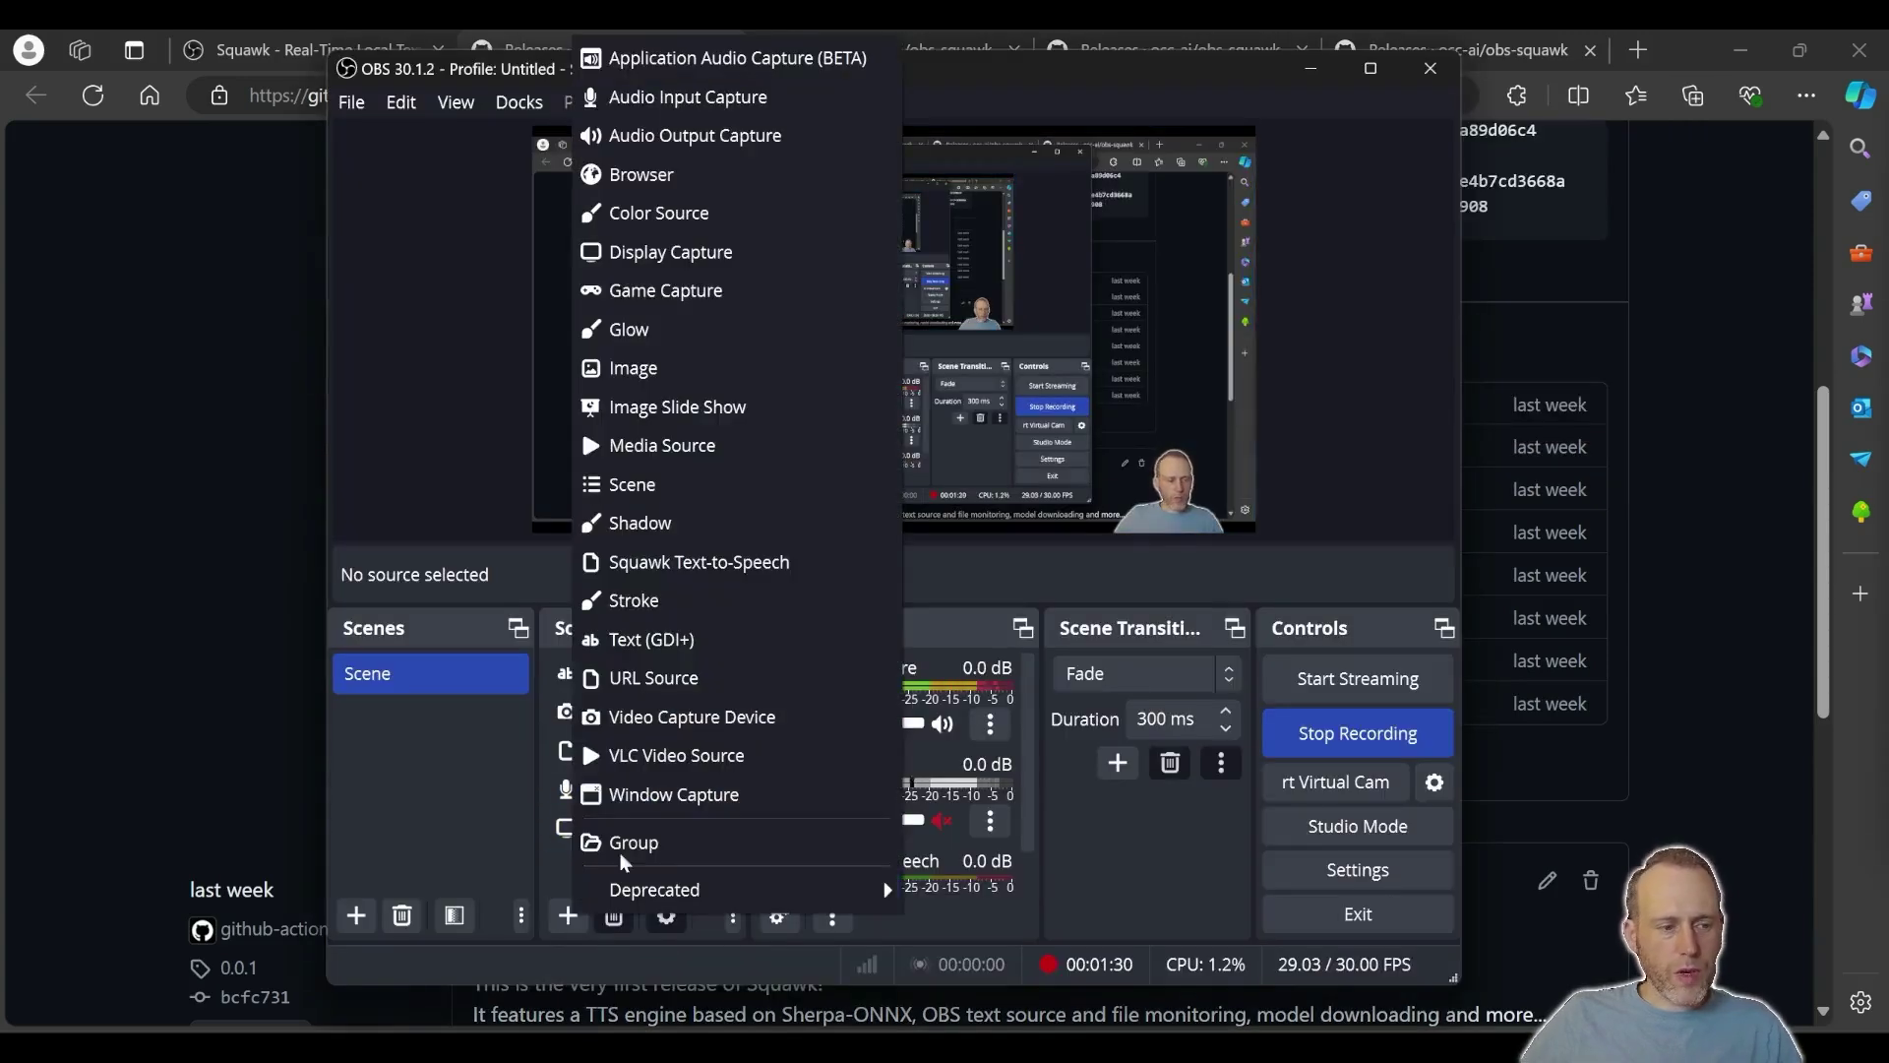
click(784, 565)
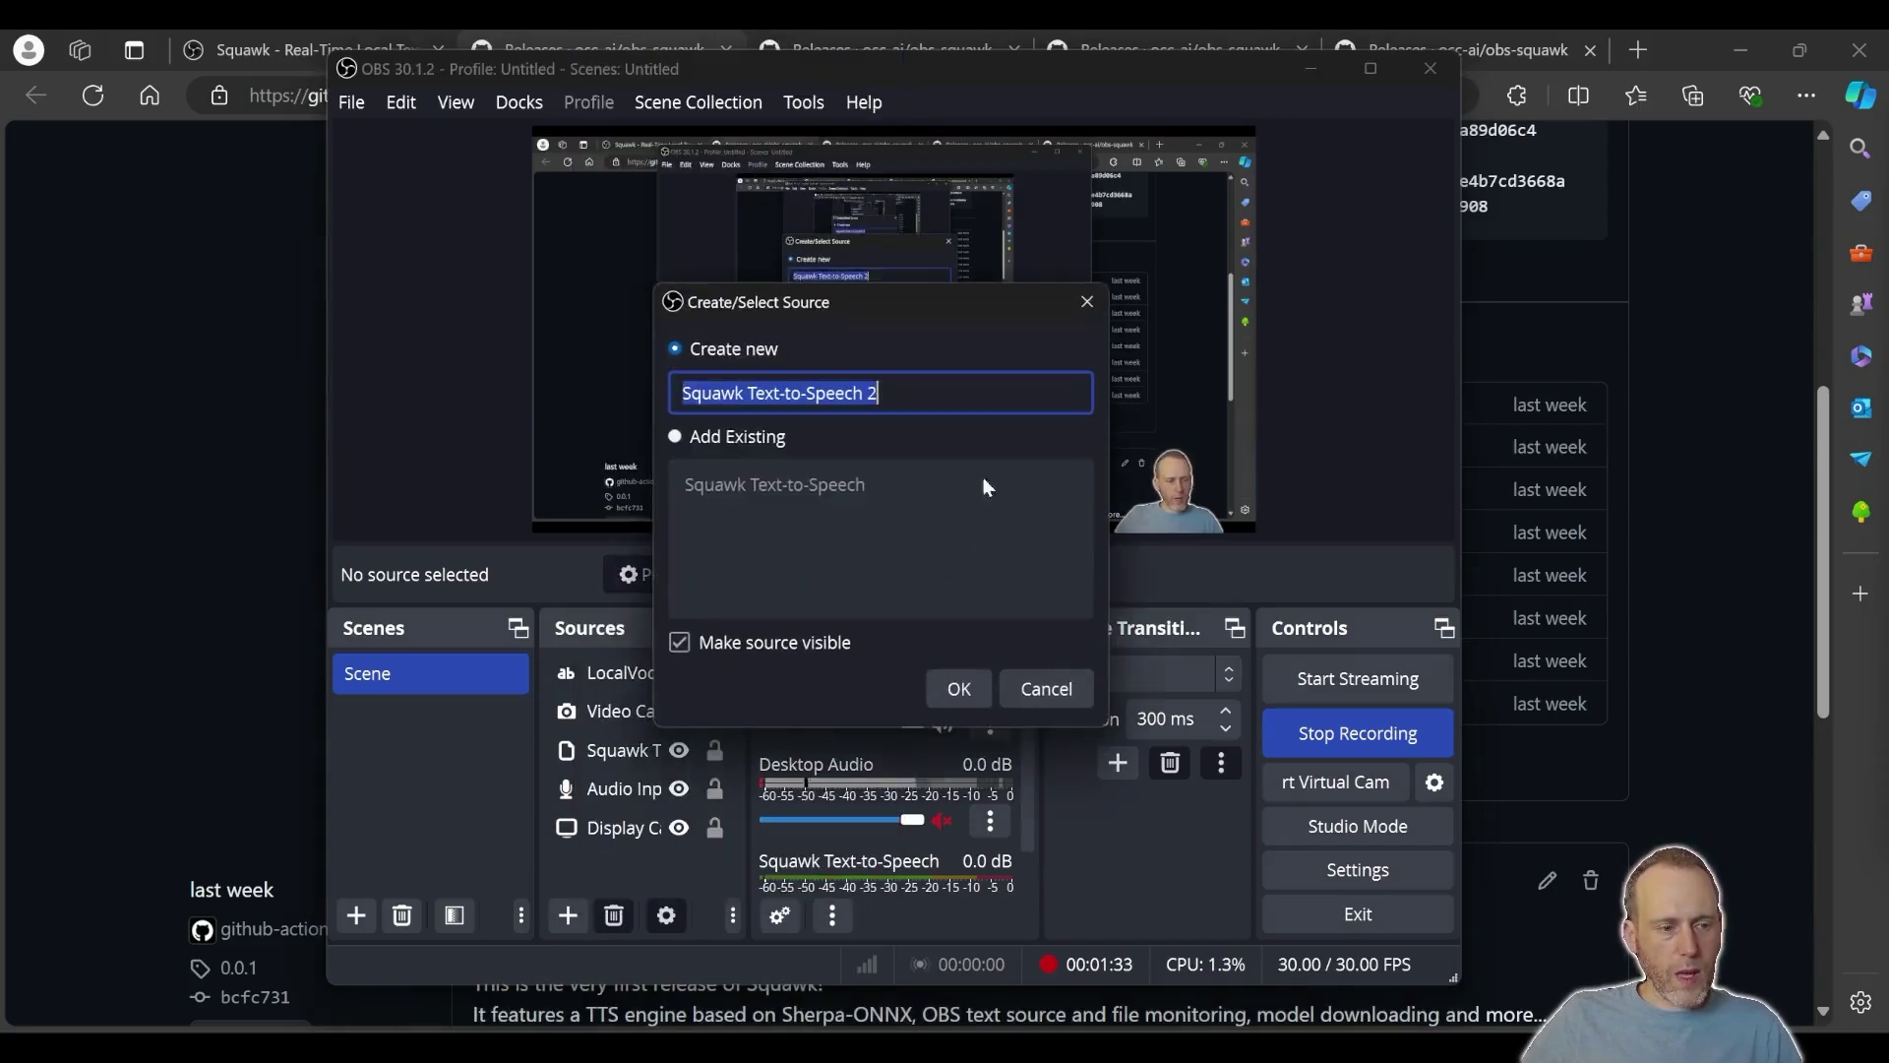
click(1055, 695)
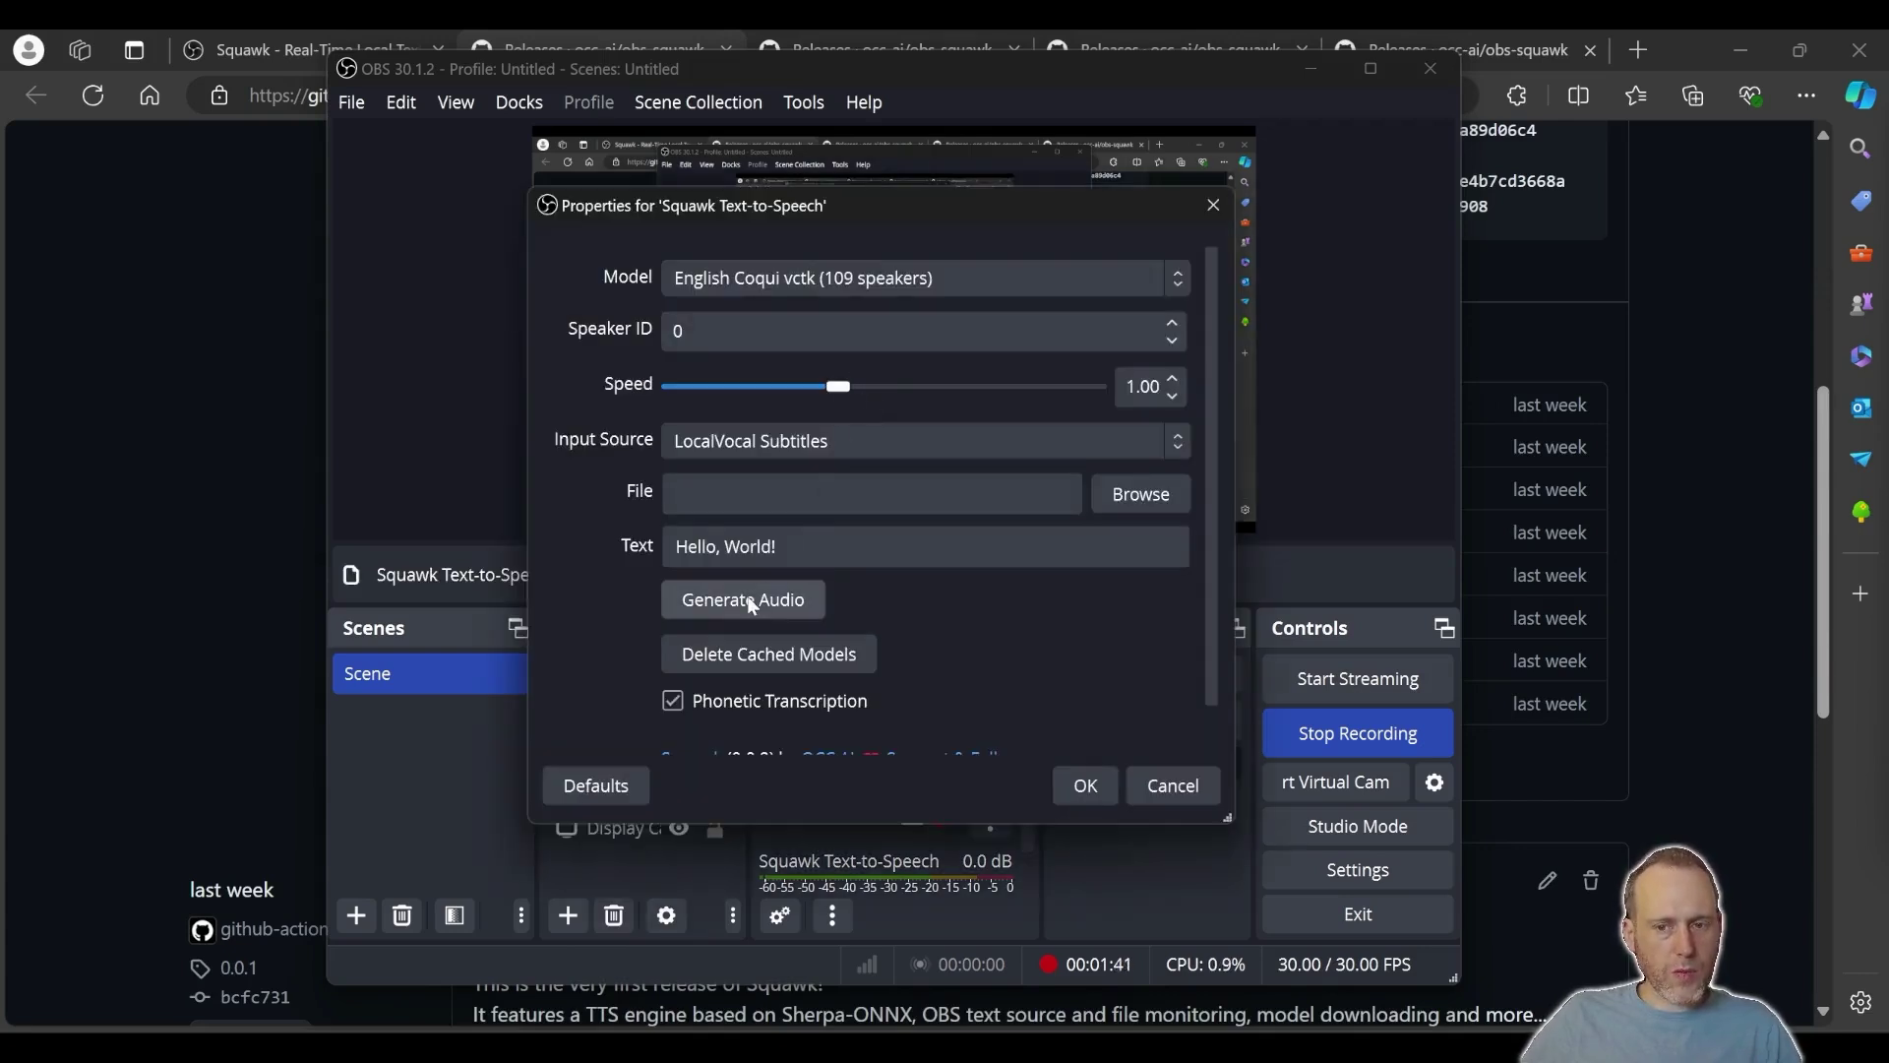
click(774, 546)
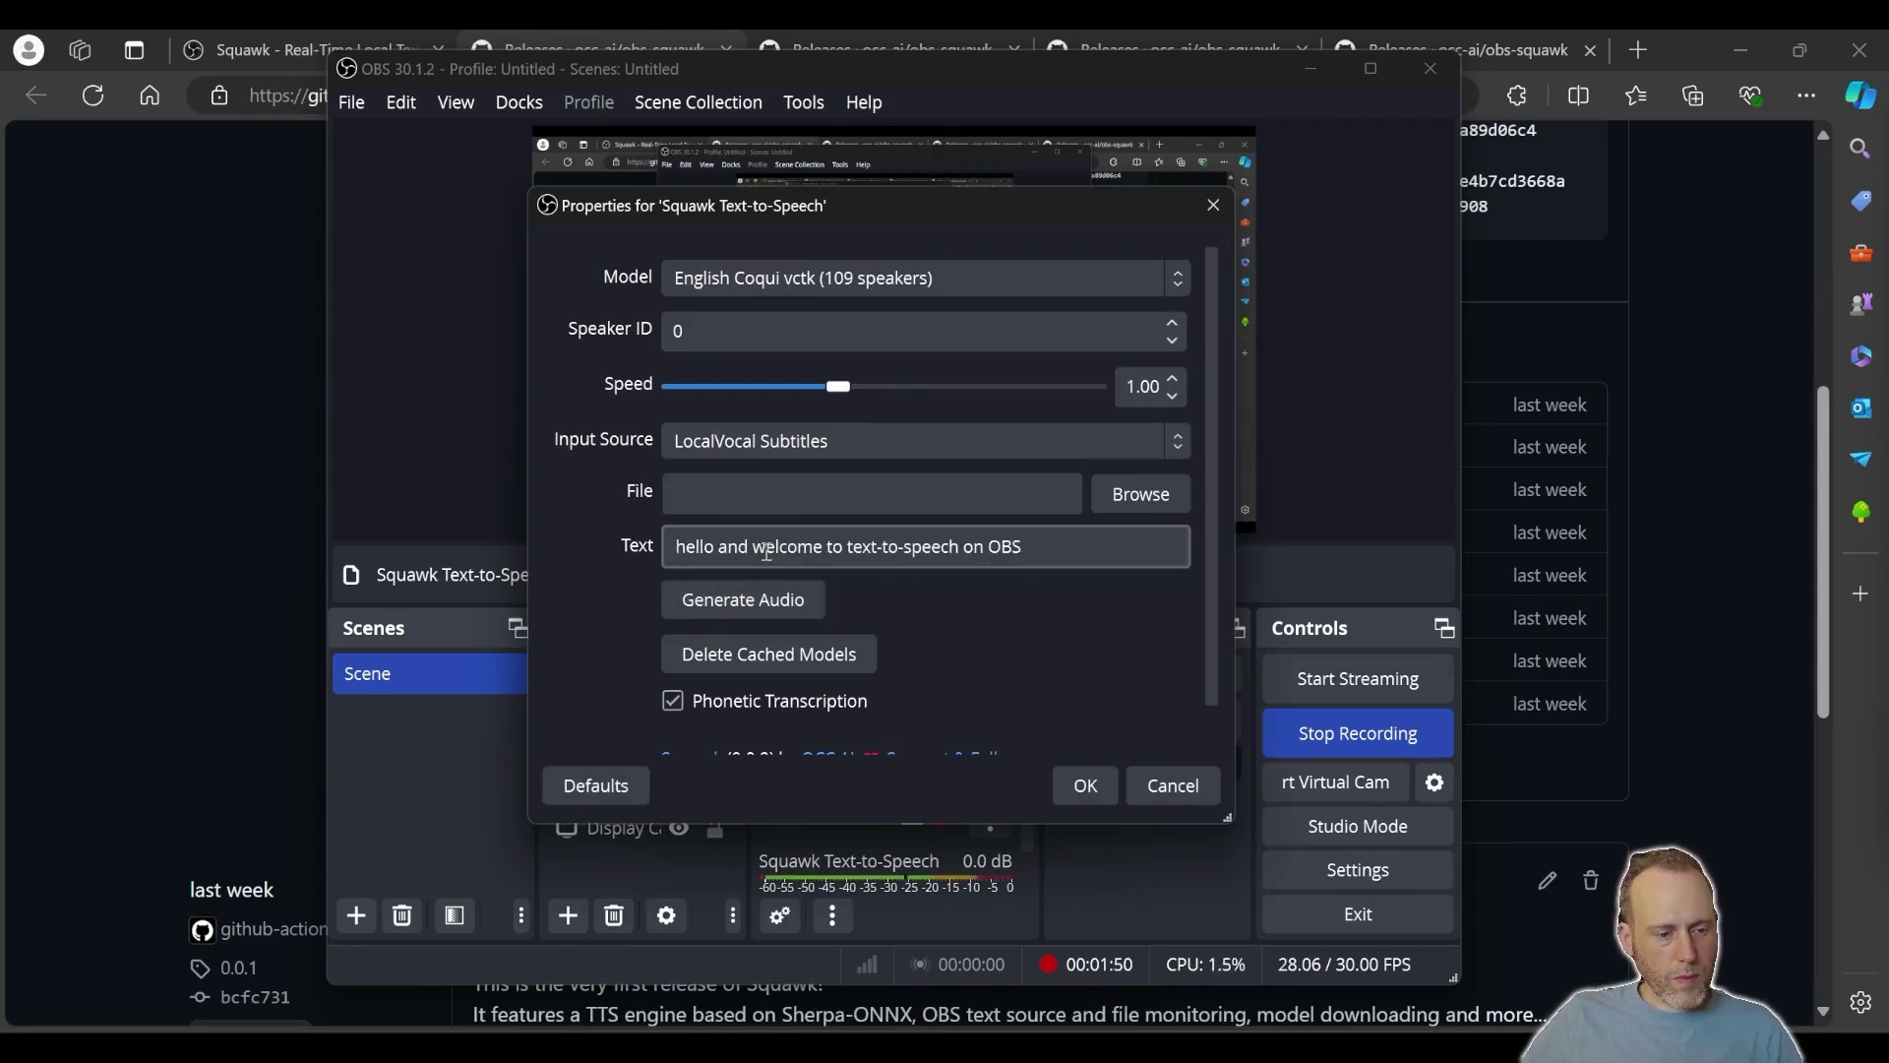
Reset the Squawk source to defaults with LocalVocal Subtitles as Input Source, then check the subtitle source.
click(608, 783)
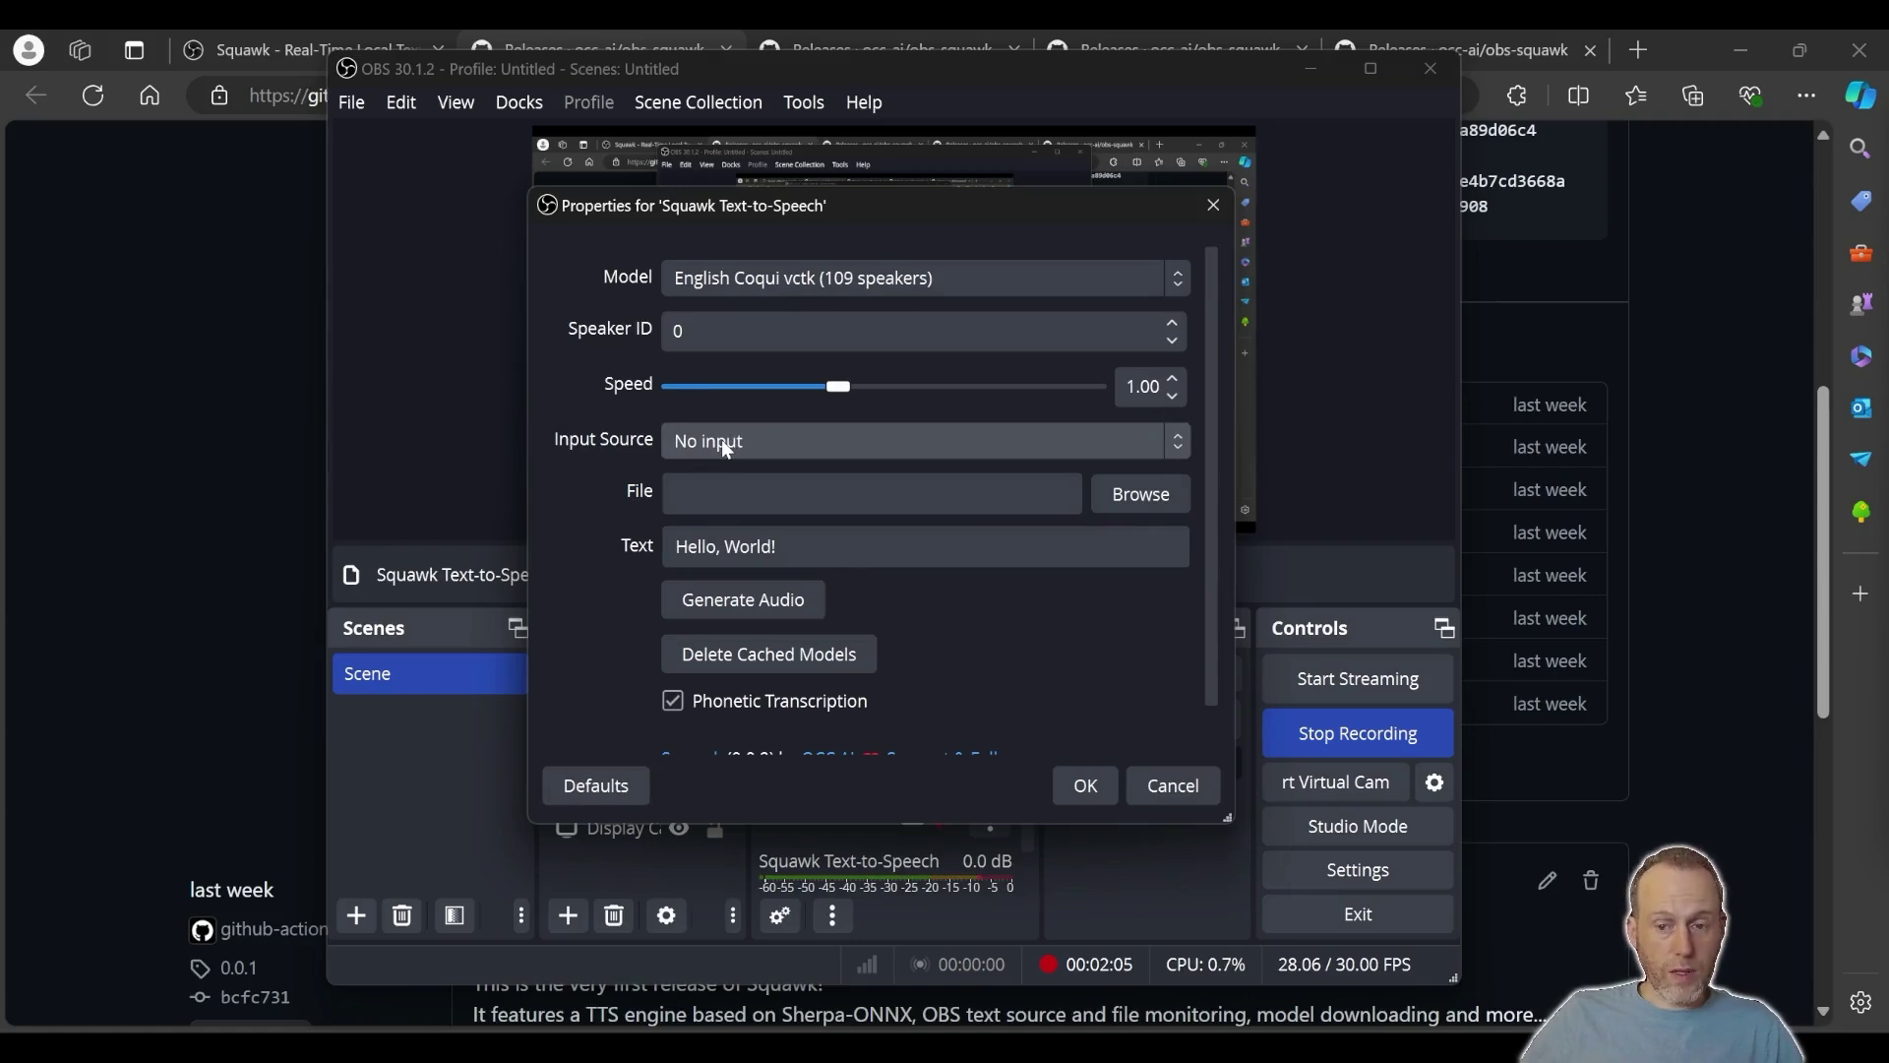
click(752, 443)
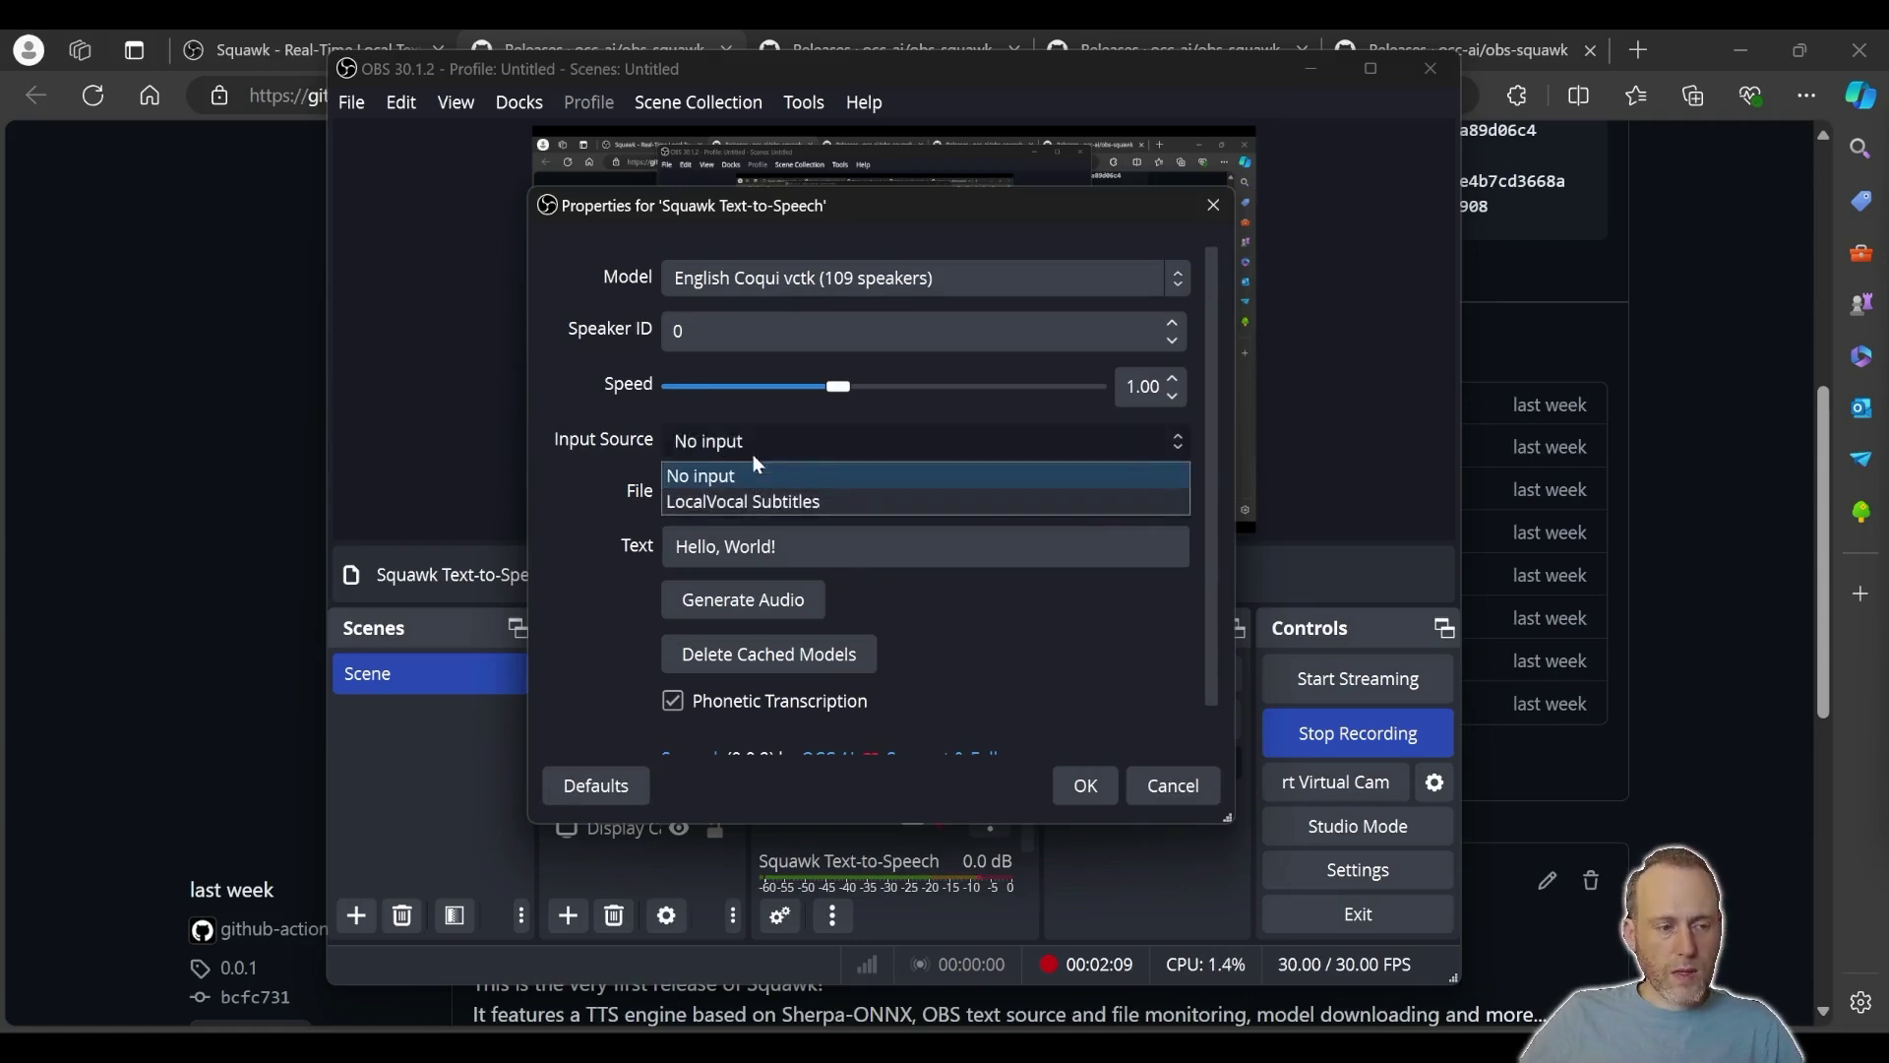
click(780, 502)
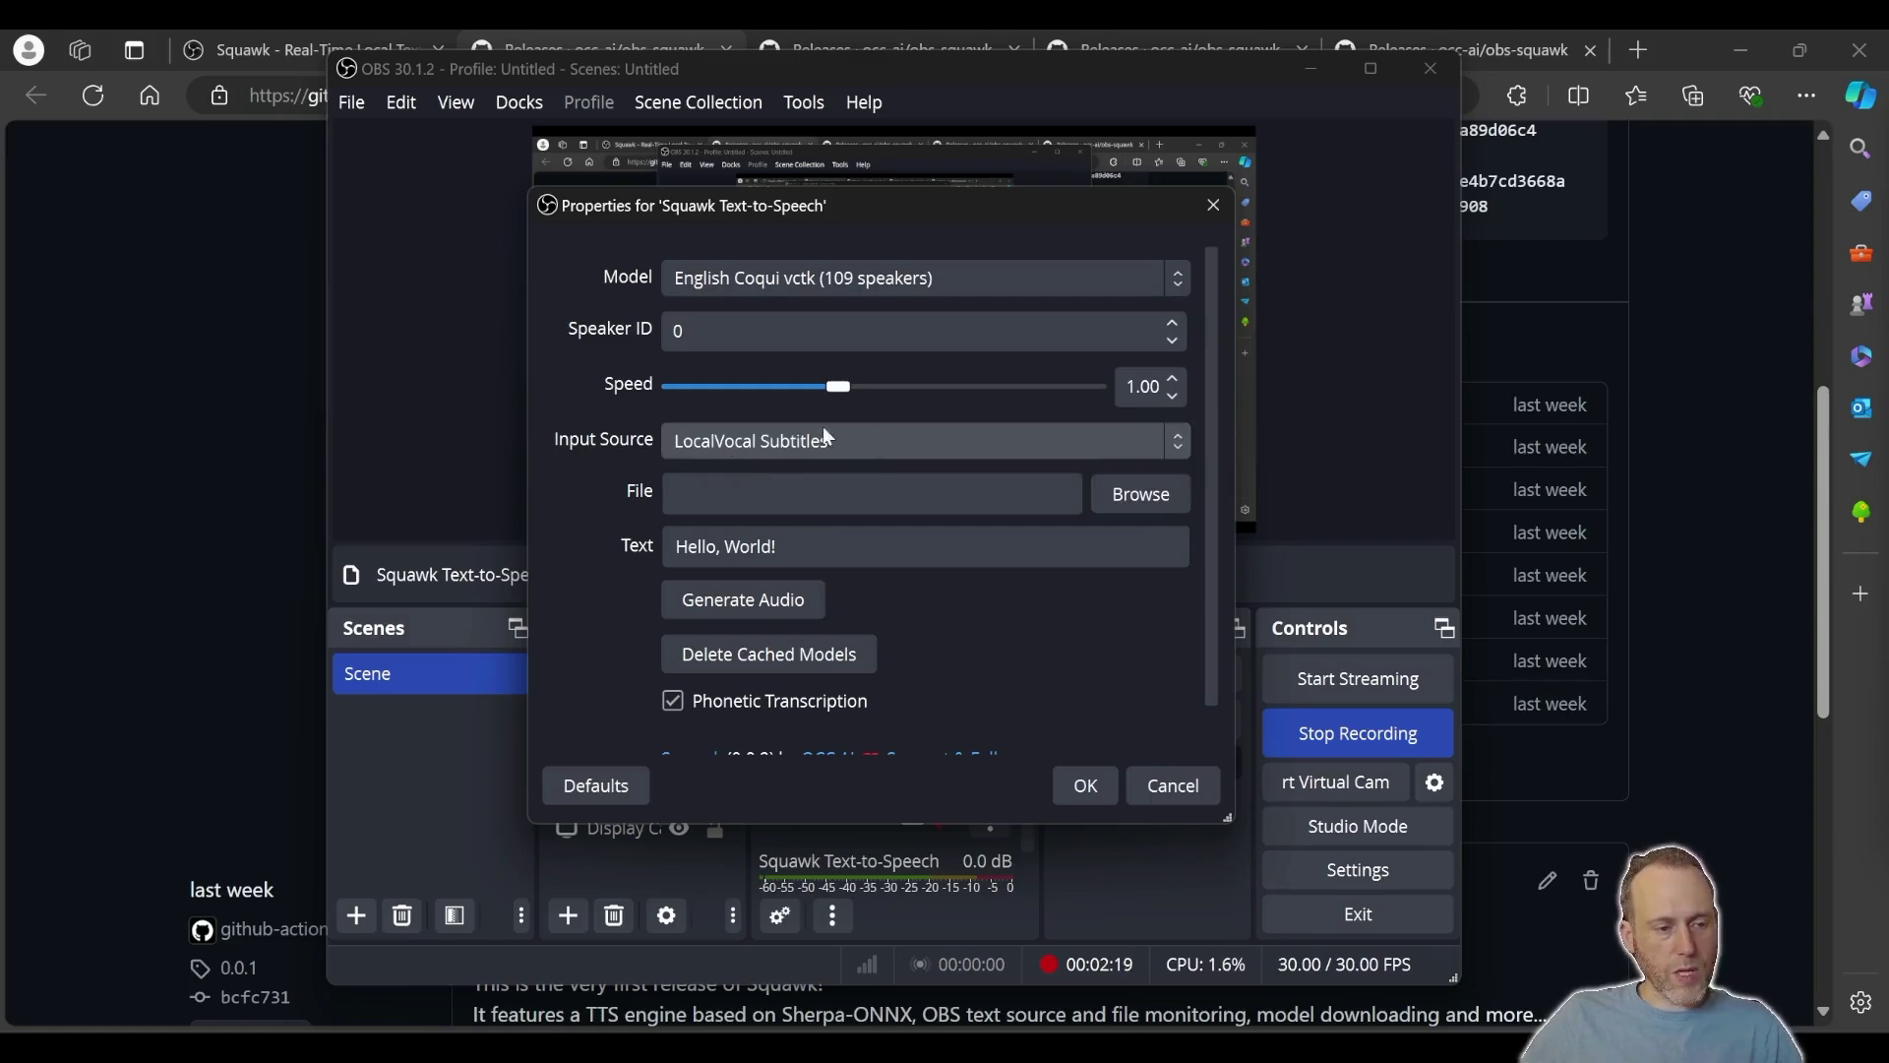
click(1086, 787)
click(1229, 583)
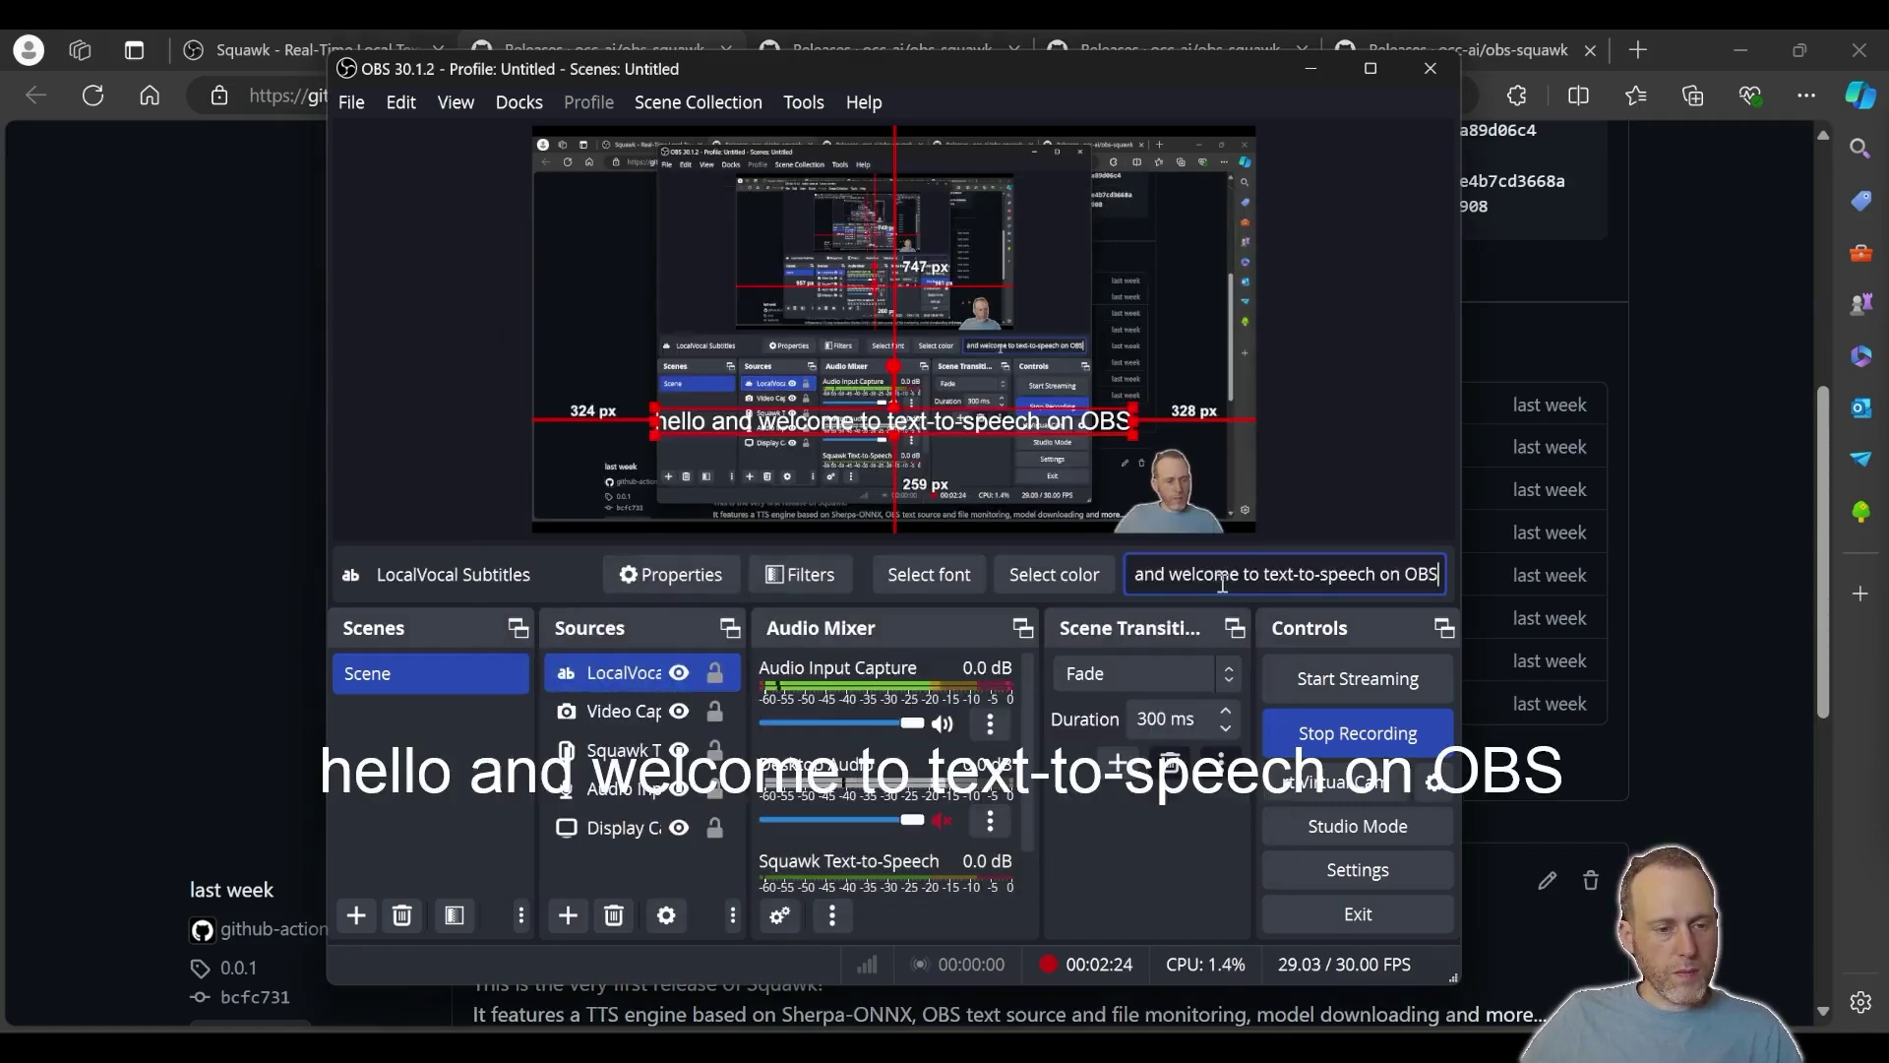
click(1340, 463)
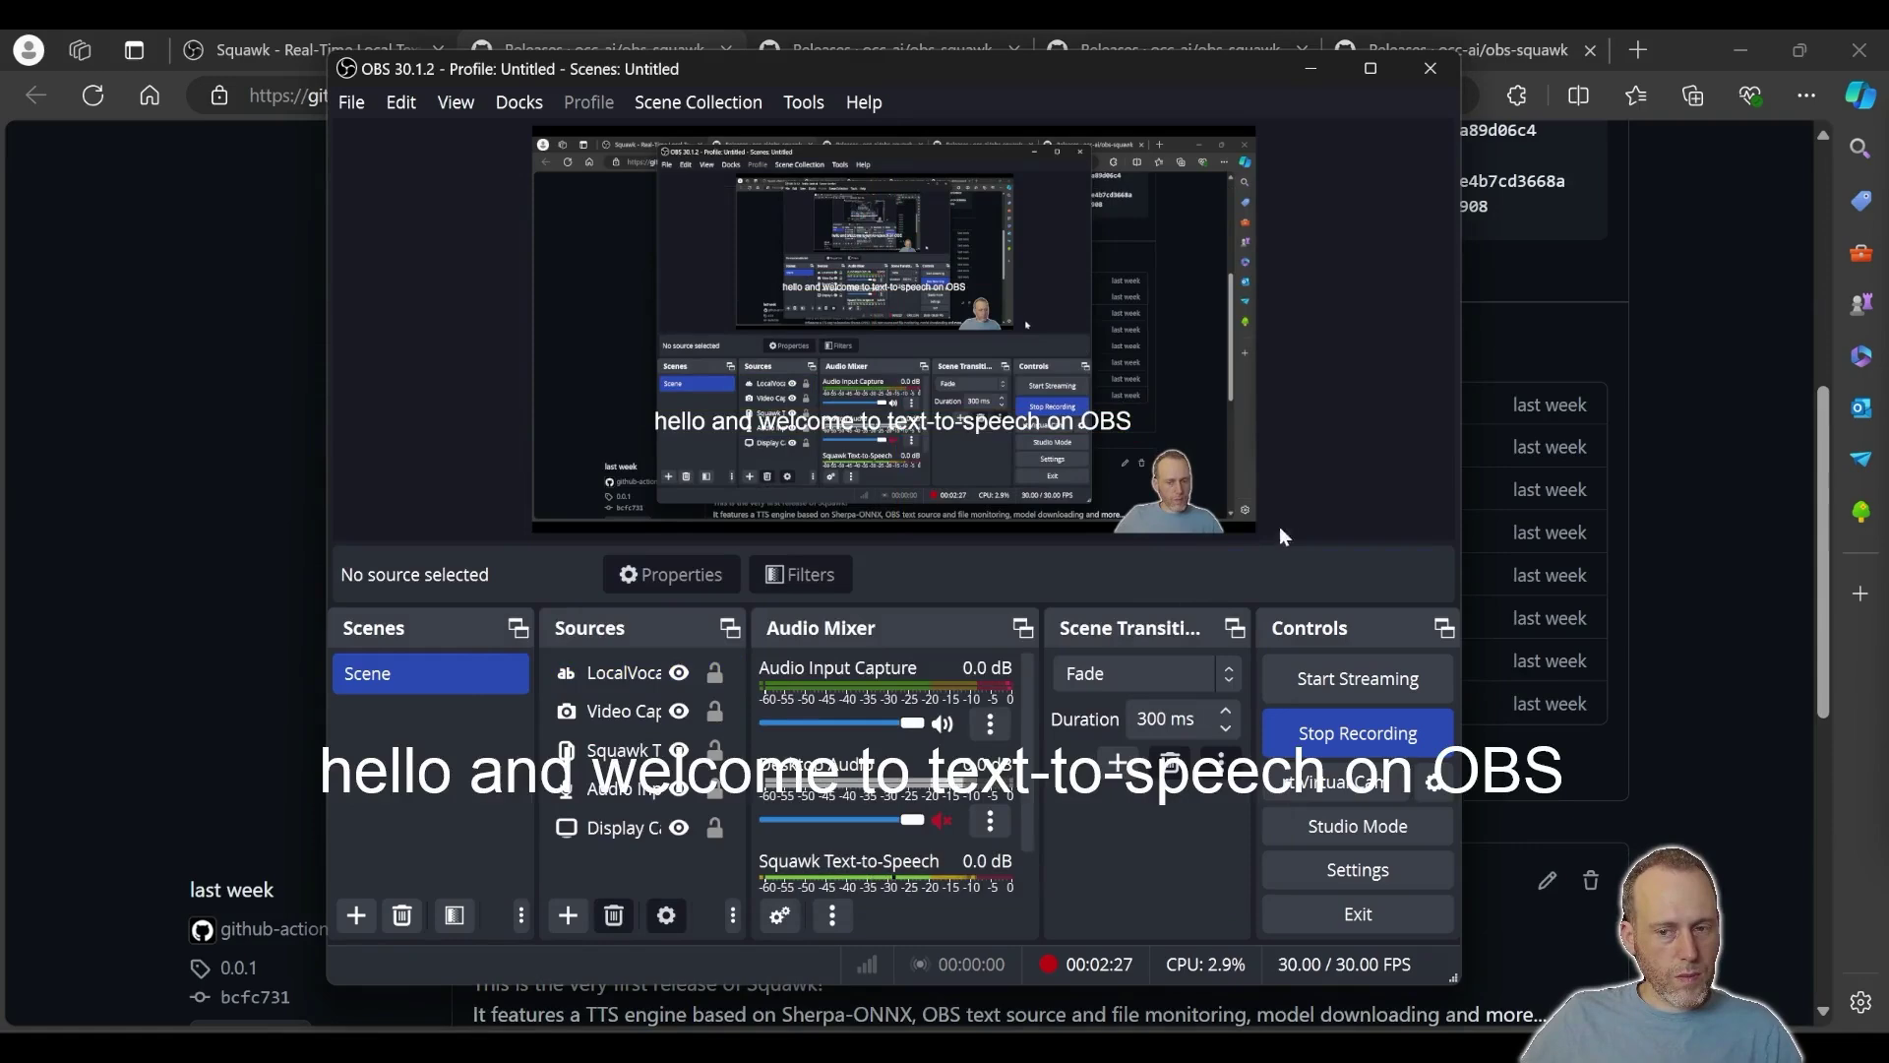
Open the Squawk source's settings and browse the voice models, keeping English Coqui vctk.
double_click(617, 752)
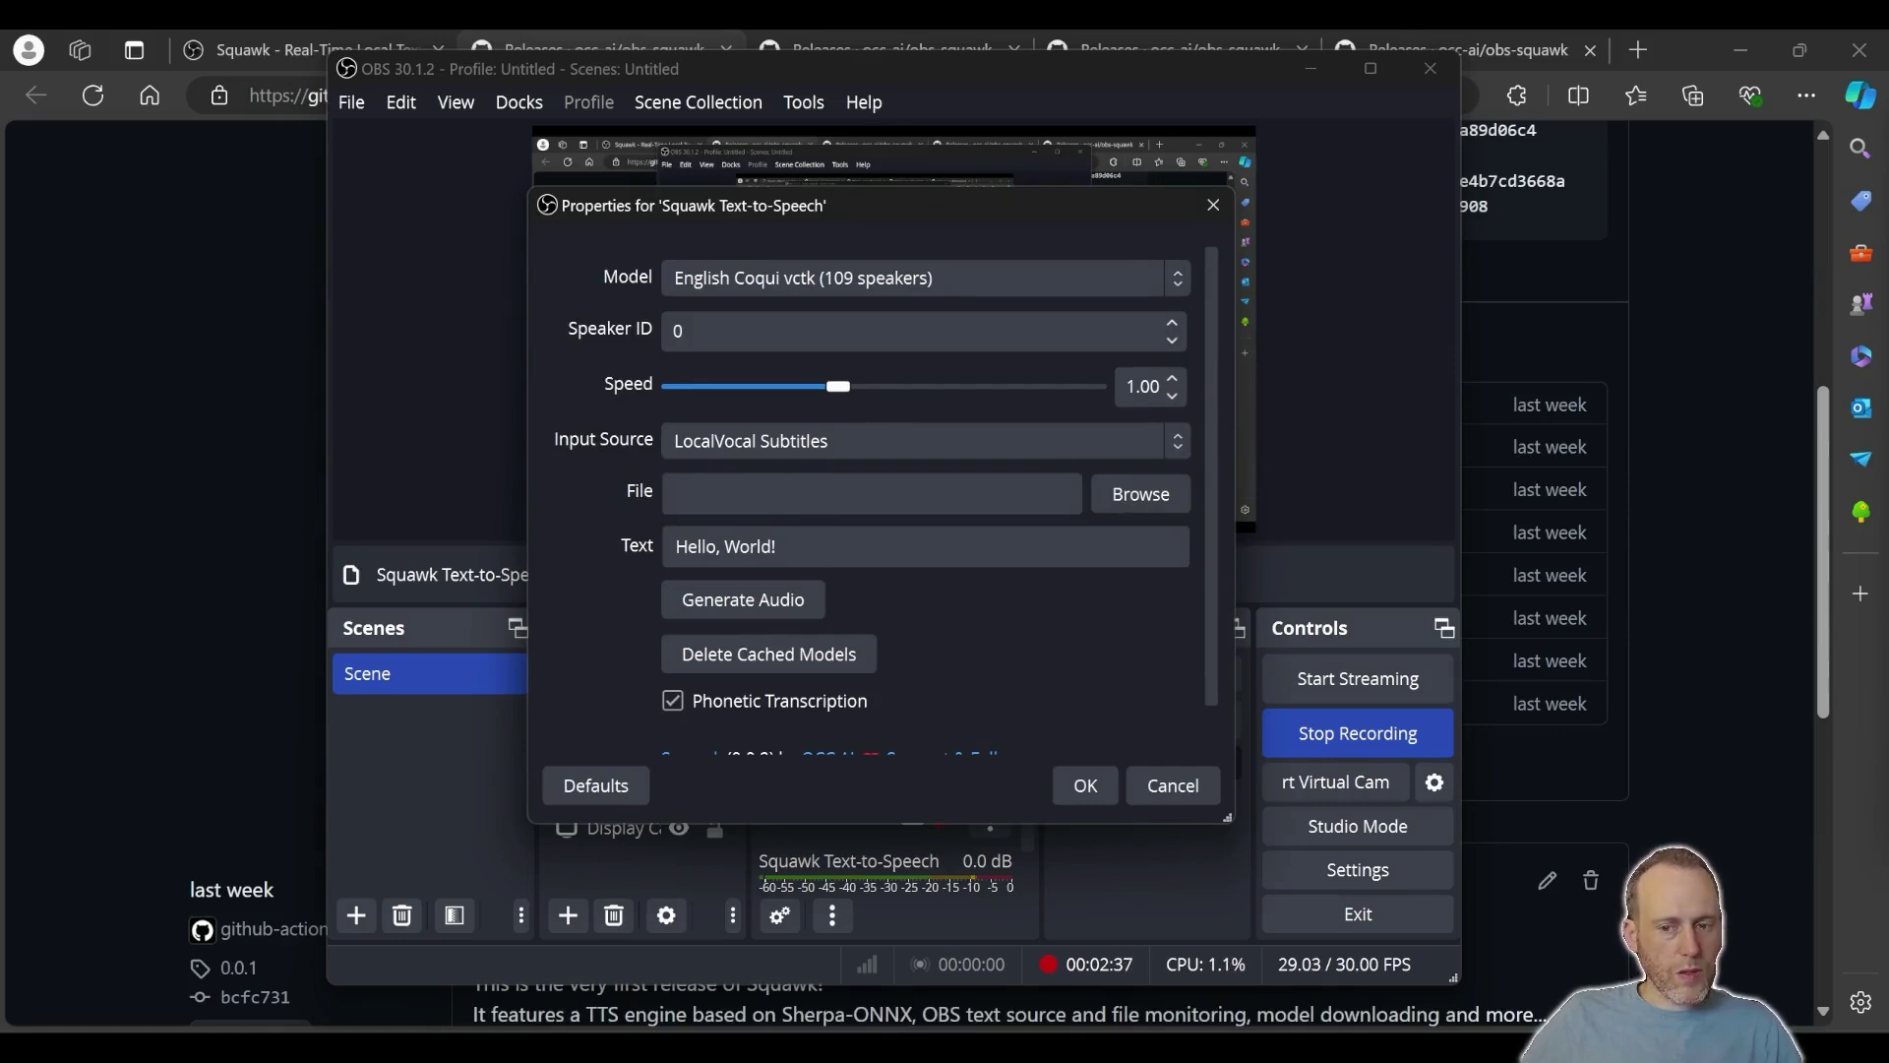
click(843, 277)
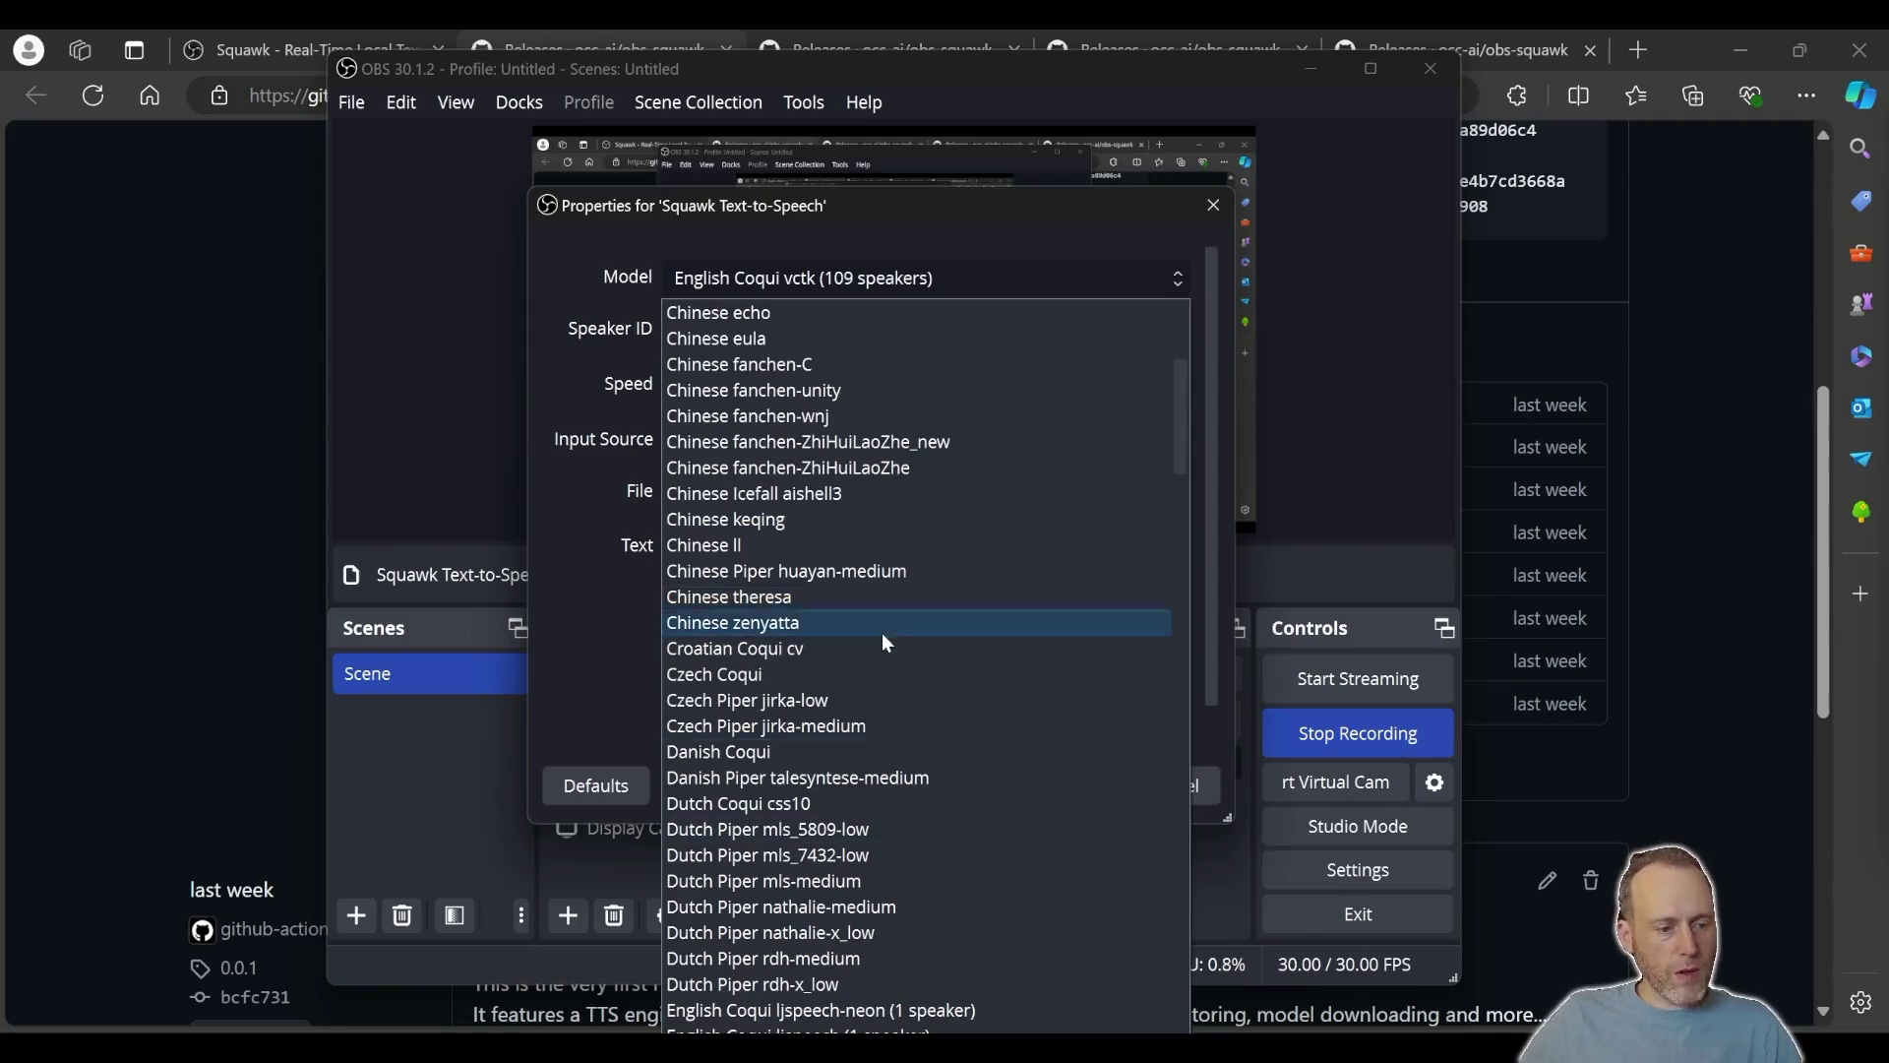
scroll(888, 669, down, 5)
scroll(896, 680, down, 3)
scroll(856, 650, up, 1)
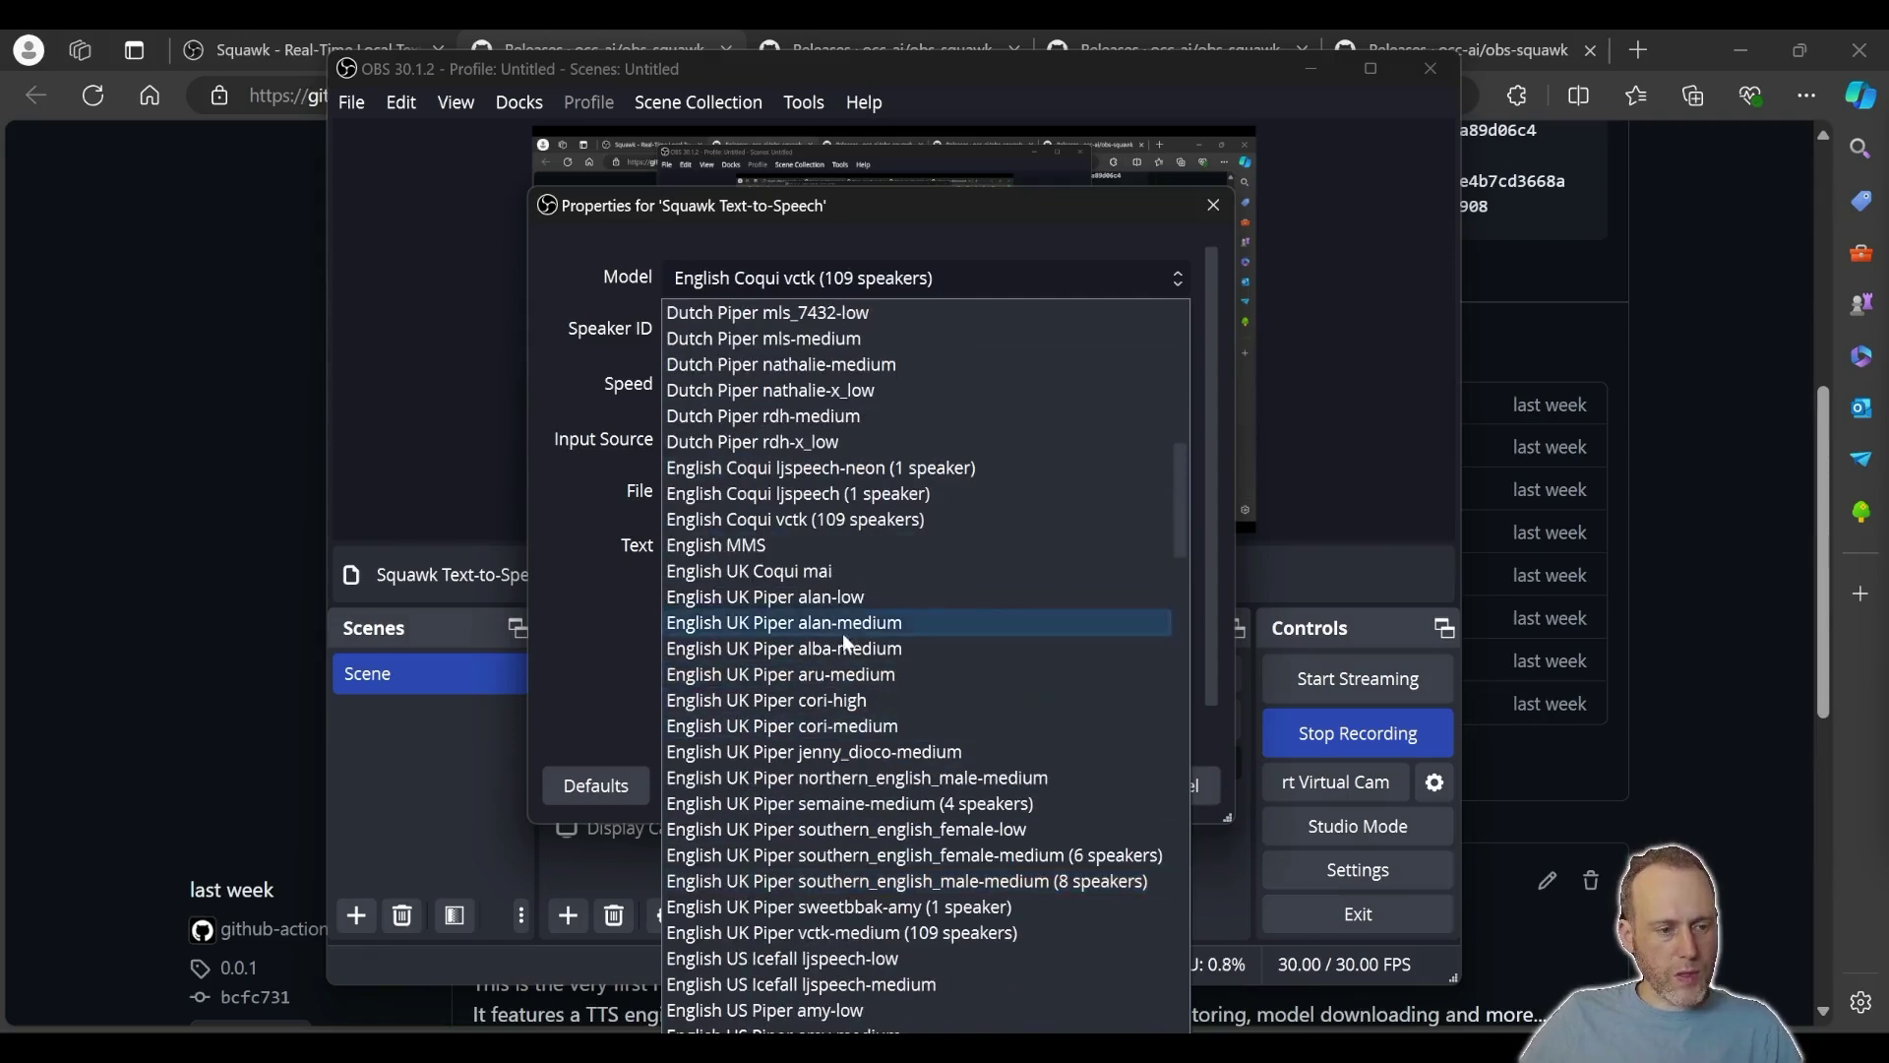
click(797, 528)
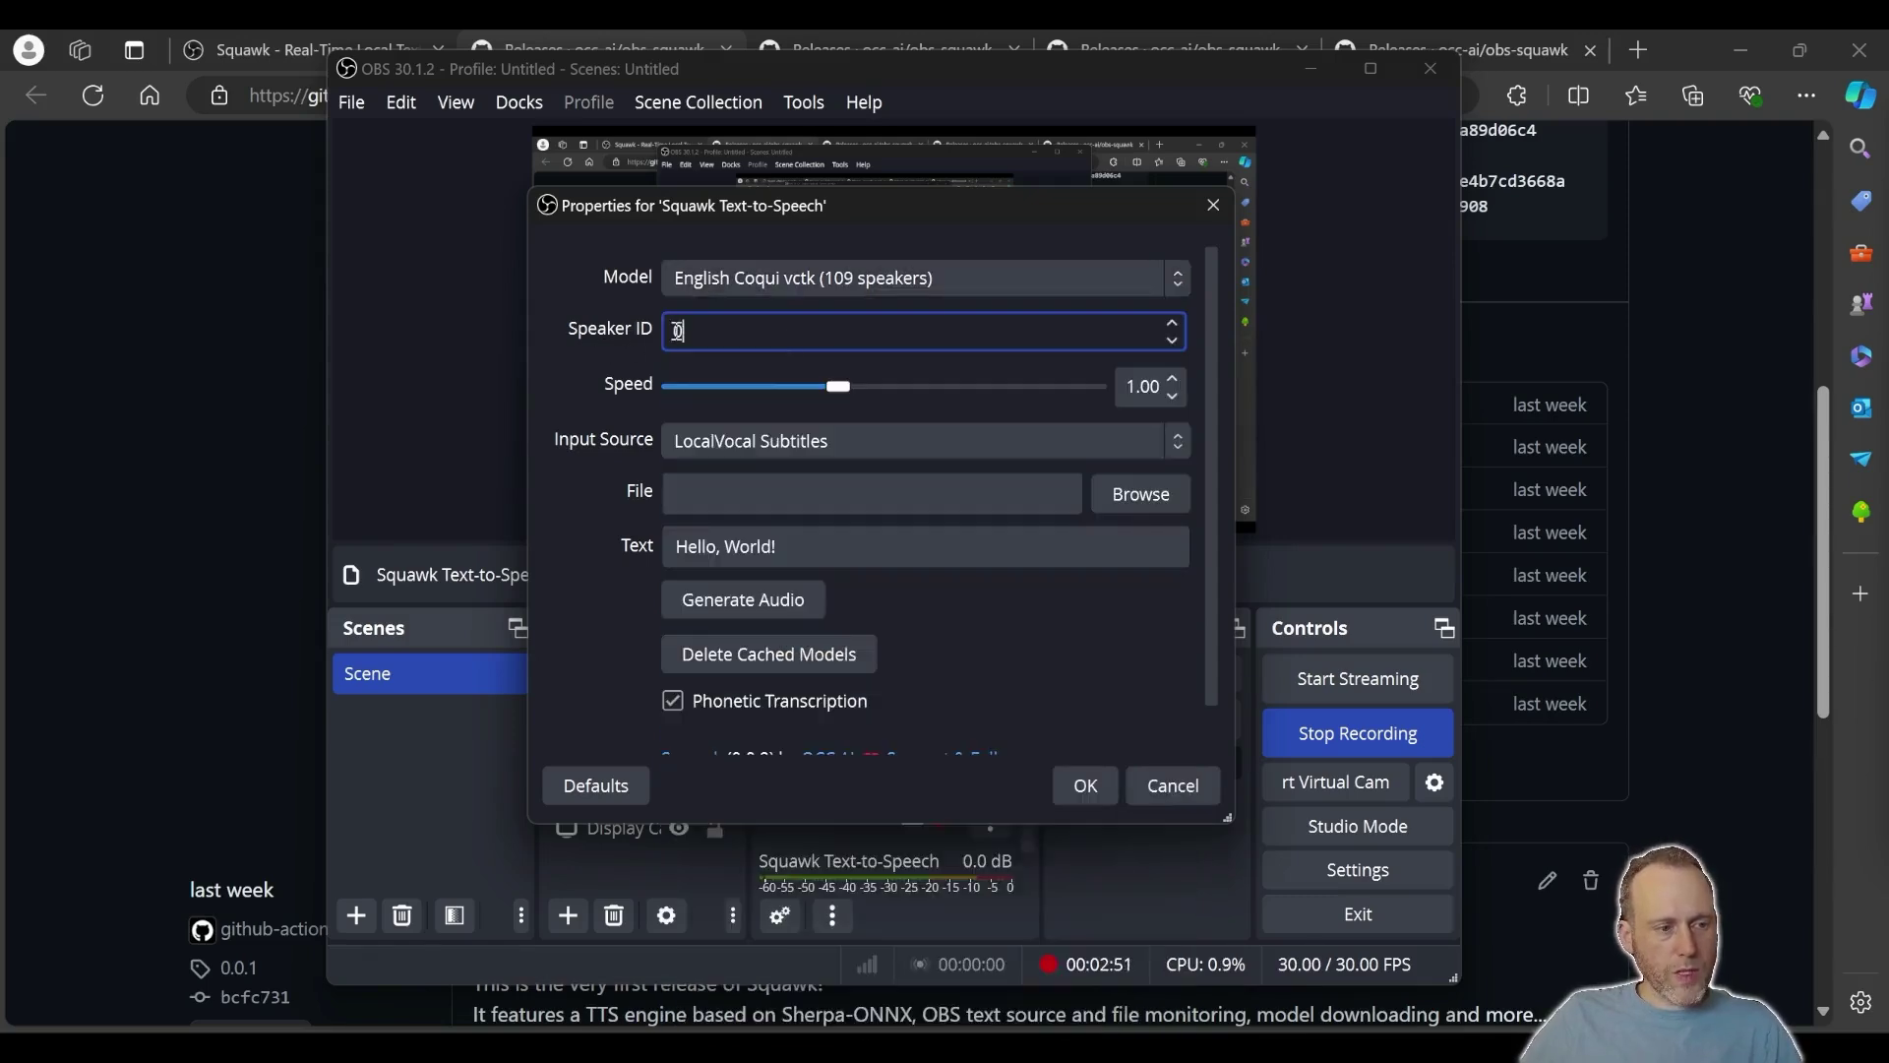
Switch the model to Spanish Coqui css10 and enter the text 'hola mundo'.
click(801, 279)
scroll(851, 674, down, 15)
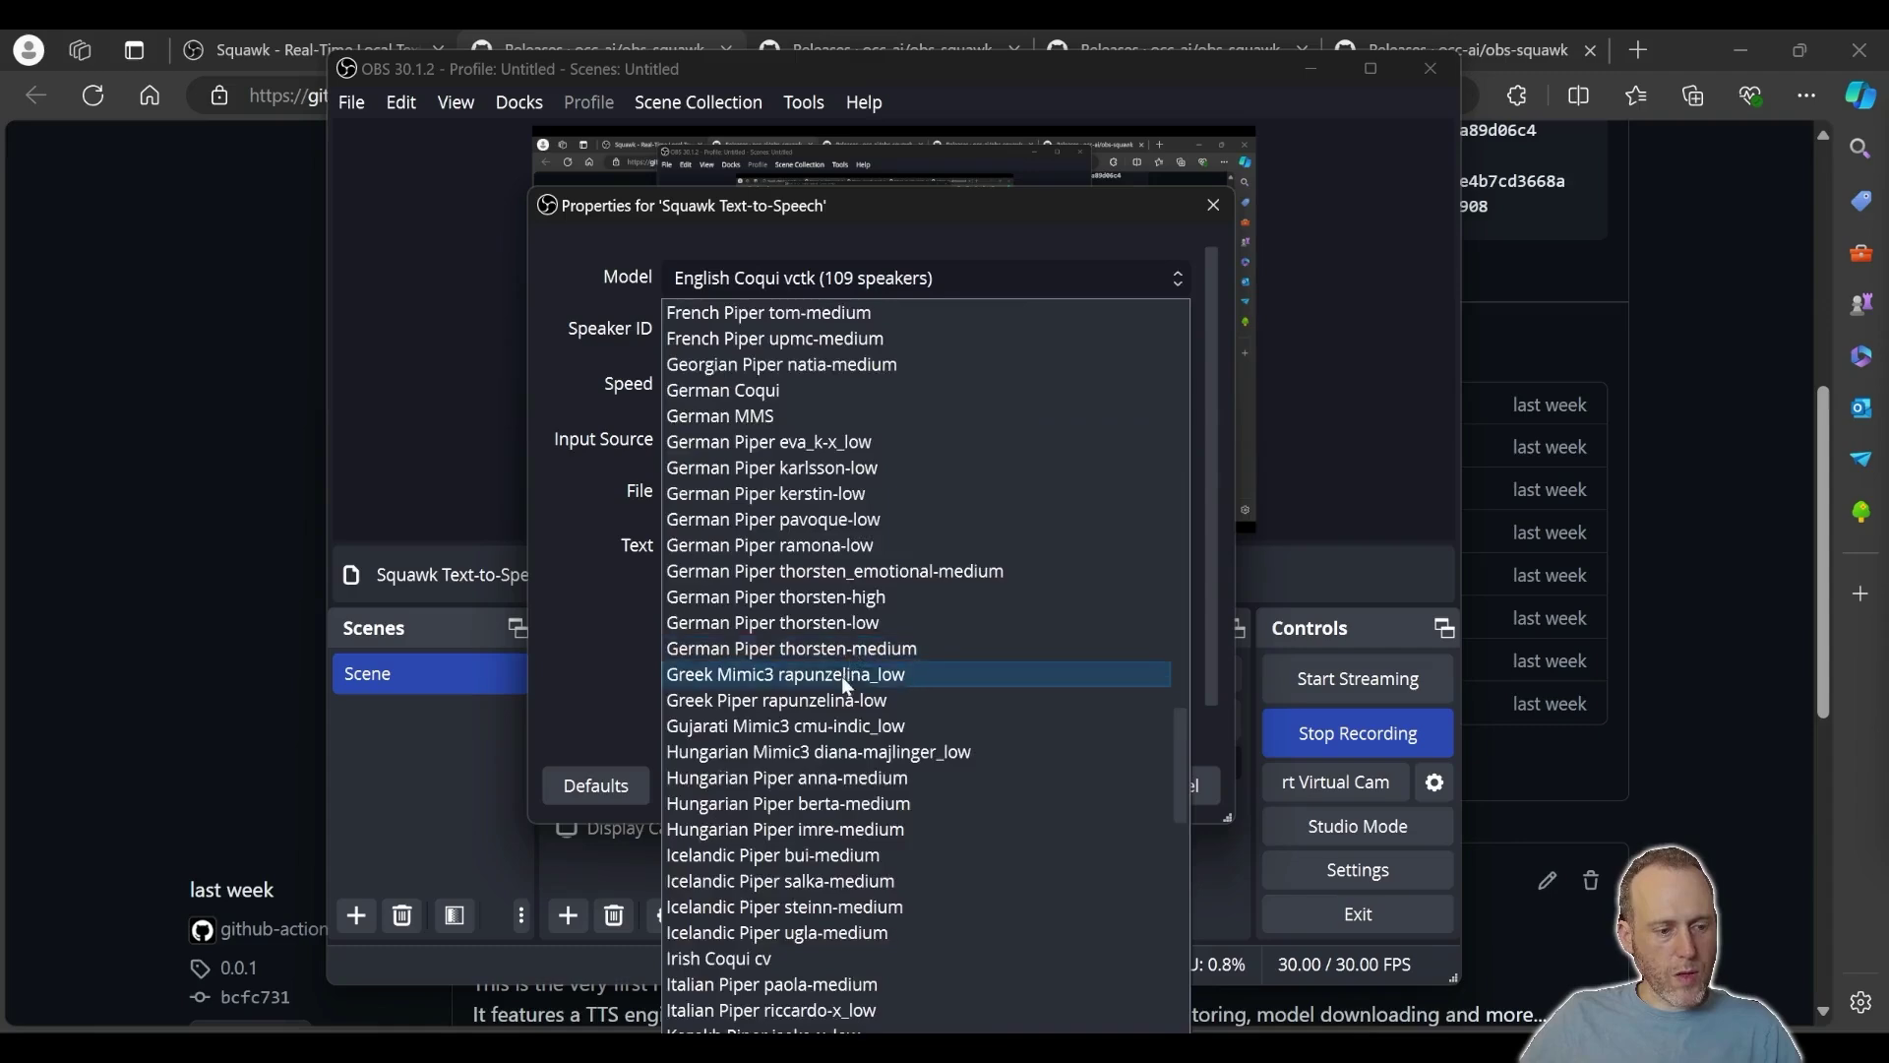
click(844, 675)
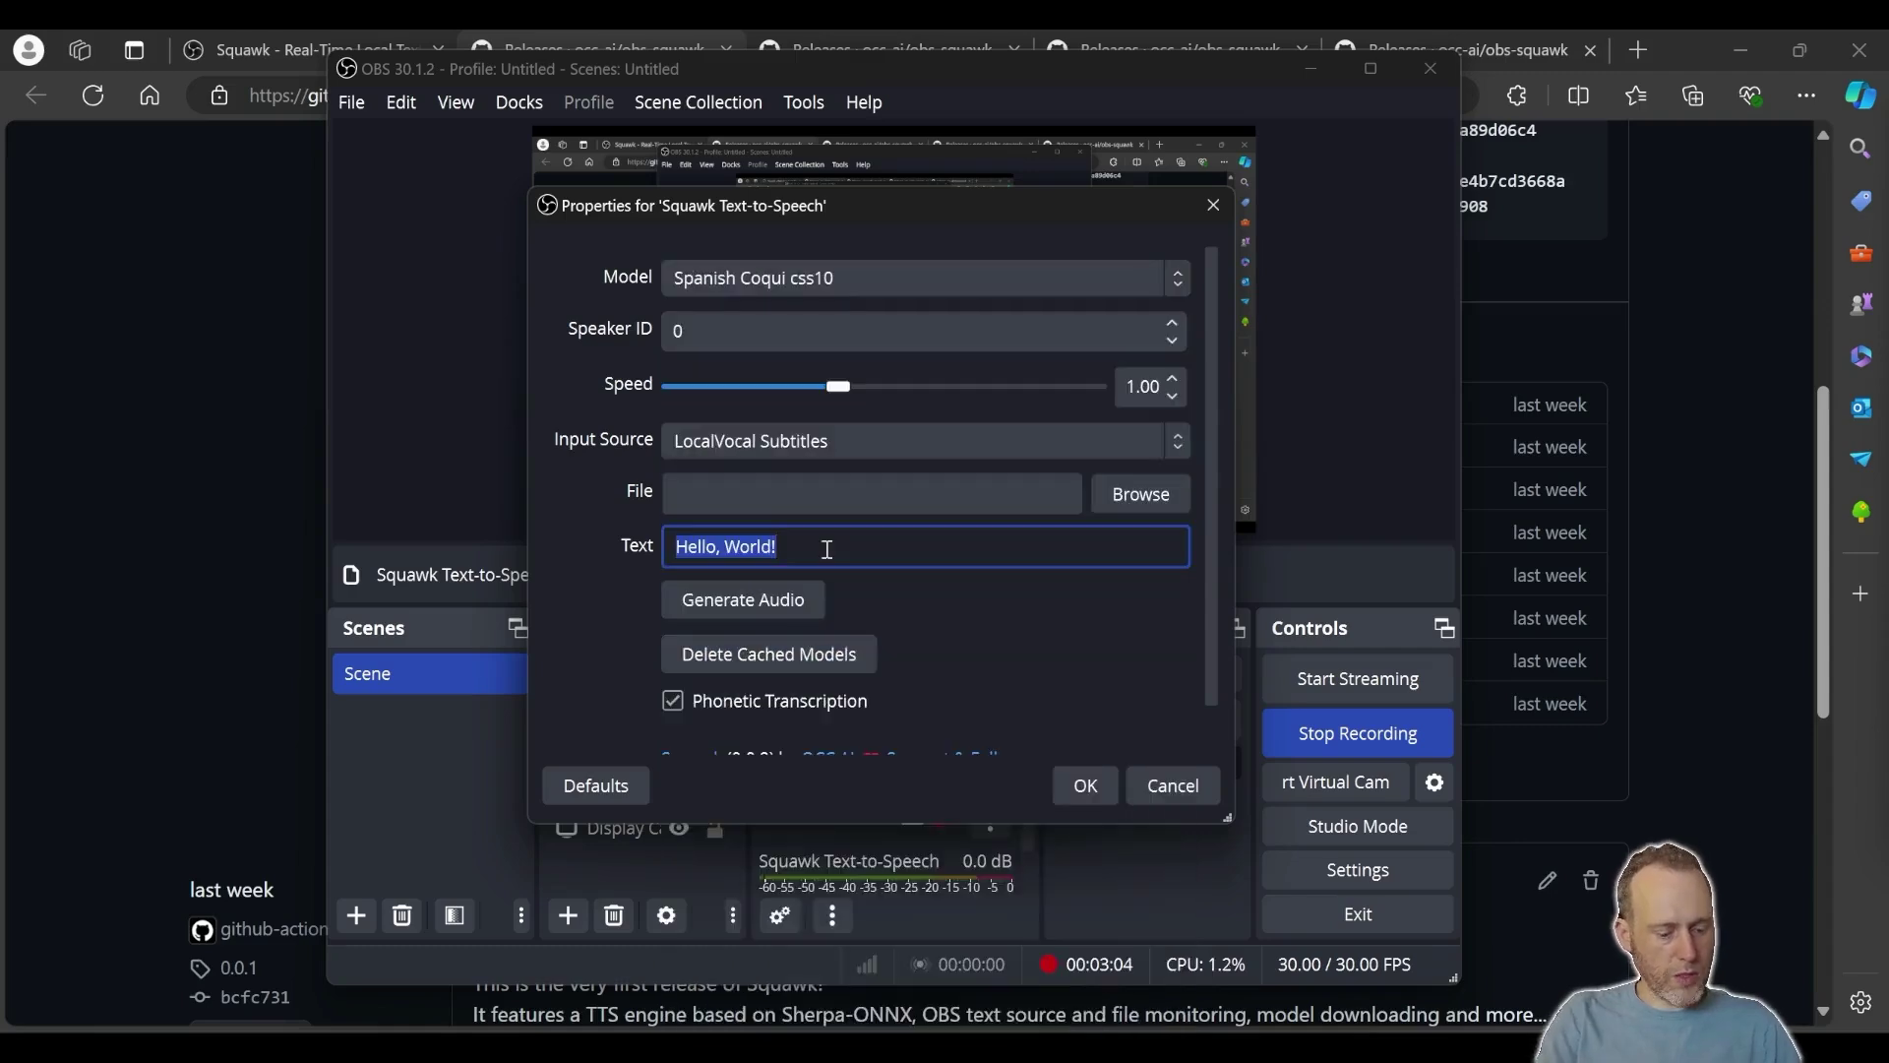
text(hola mundo)
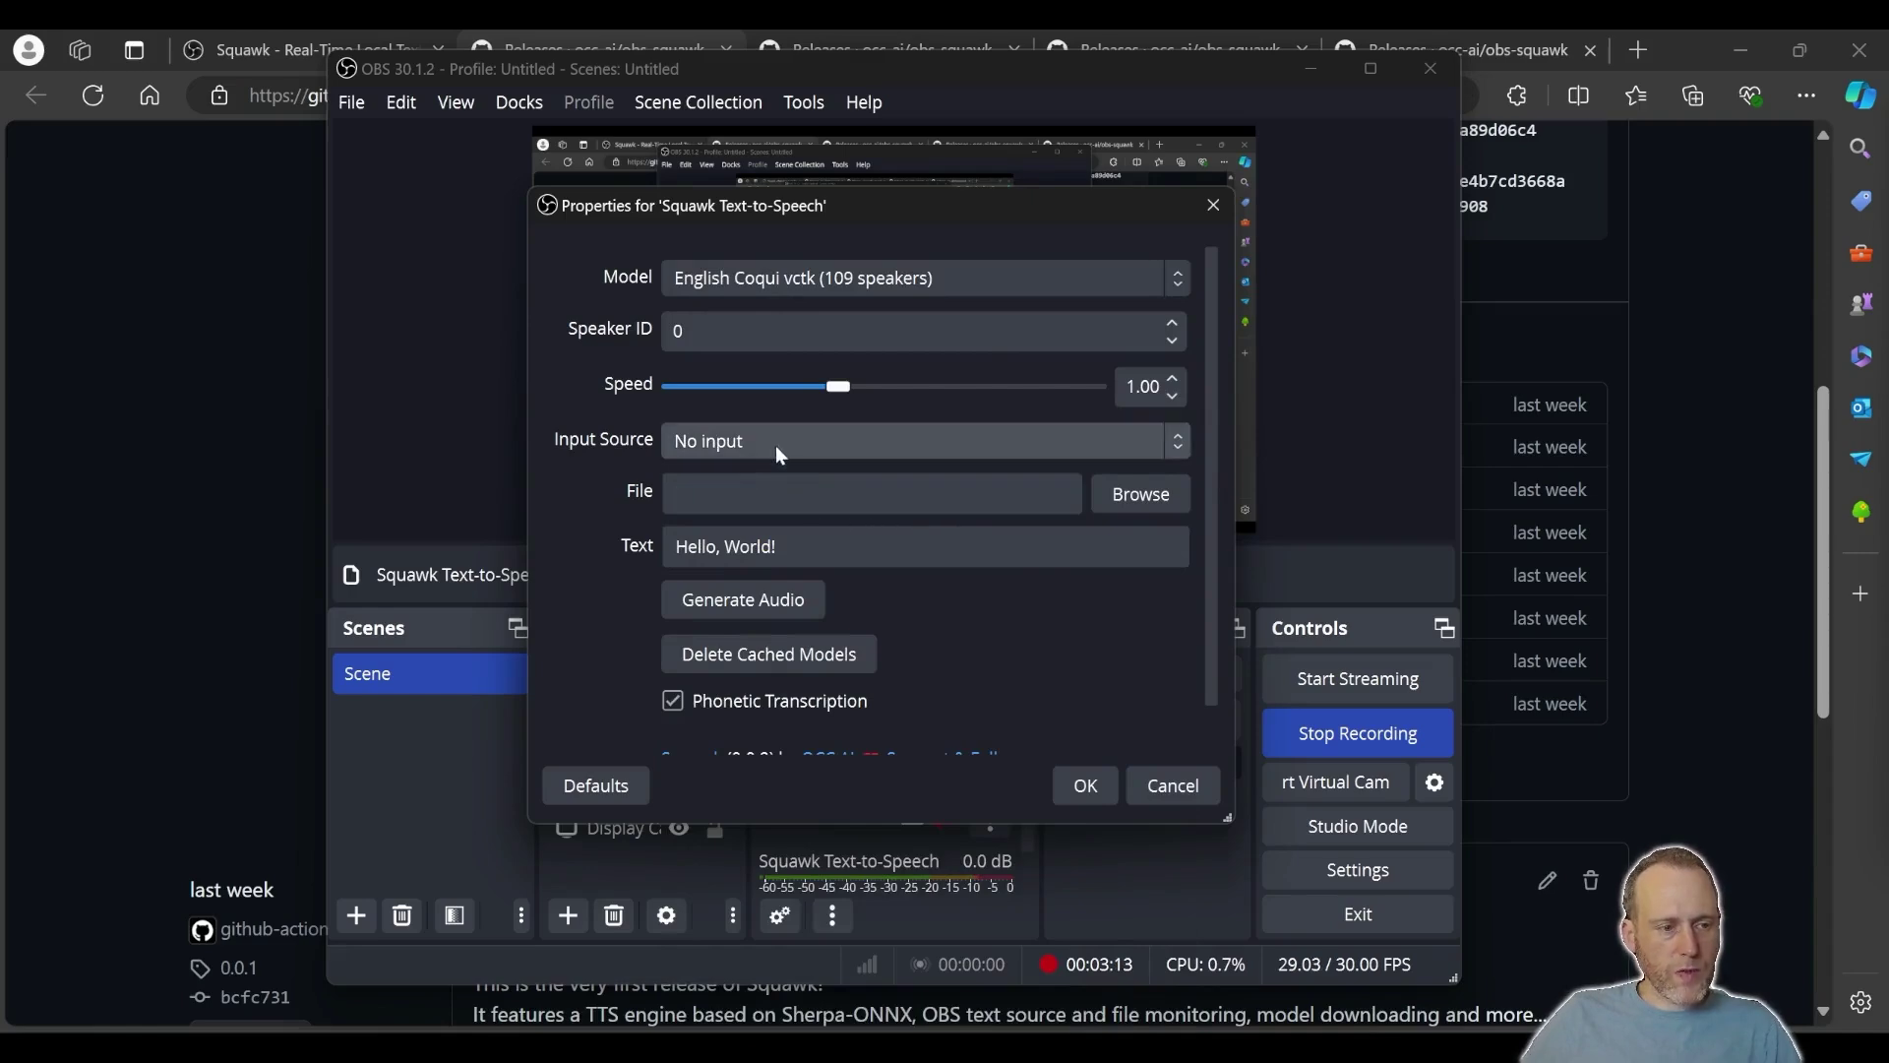
Close the Squawk settings and give the microphone's LocalVocal Transcription filter the Whisper Small English model.
key(Escape)
click(614, 787)
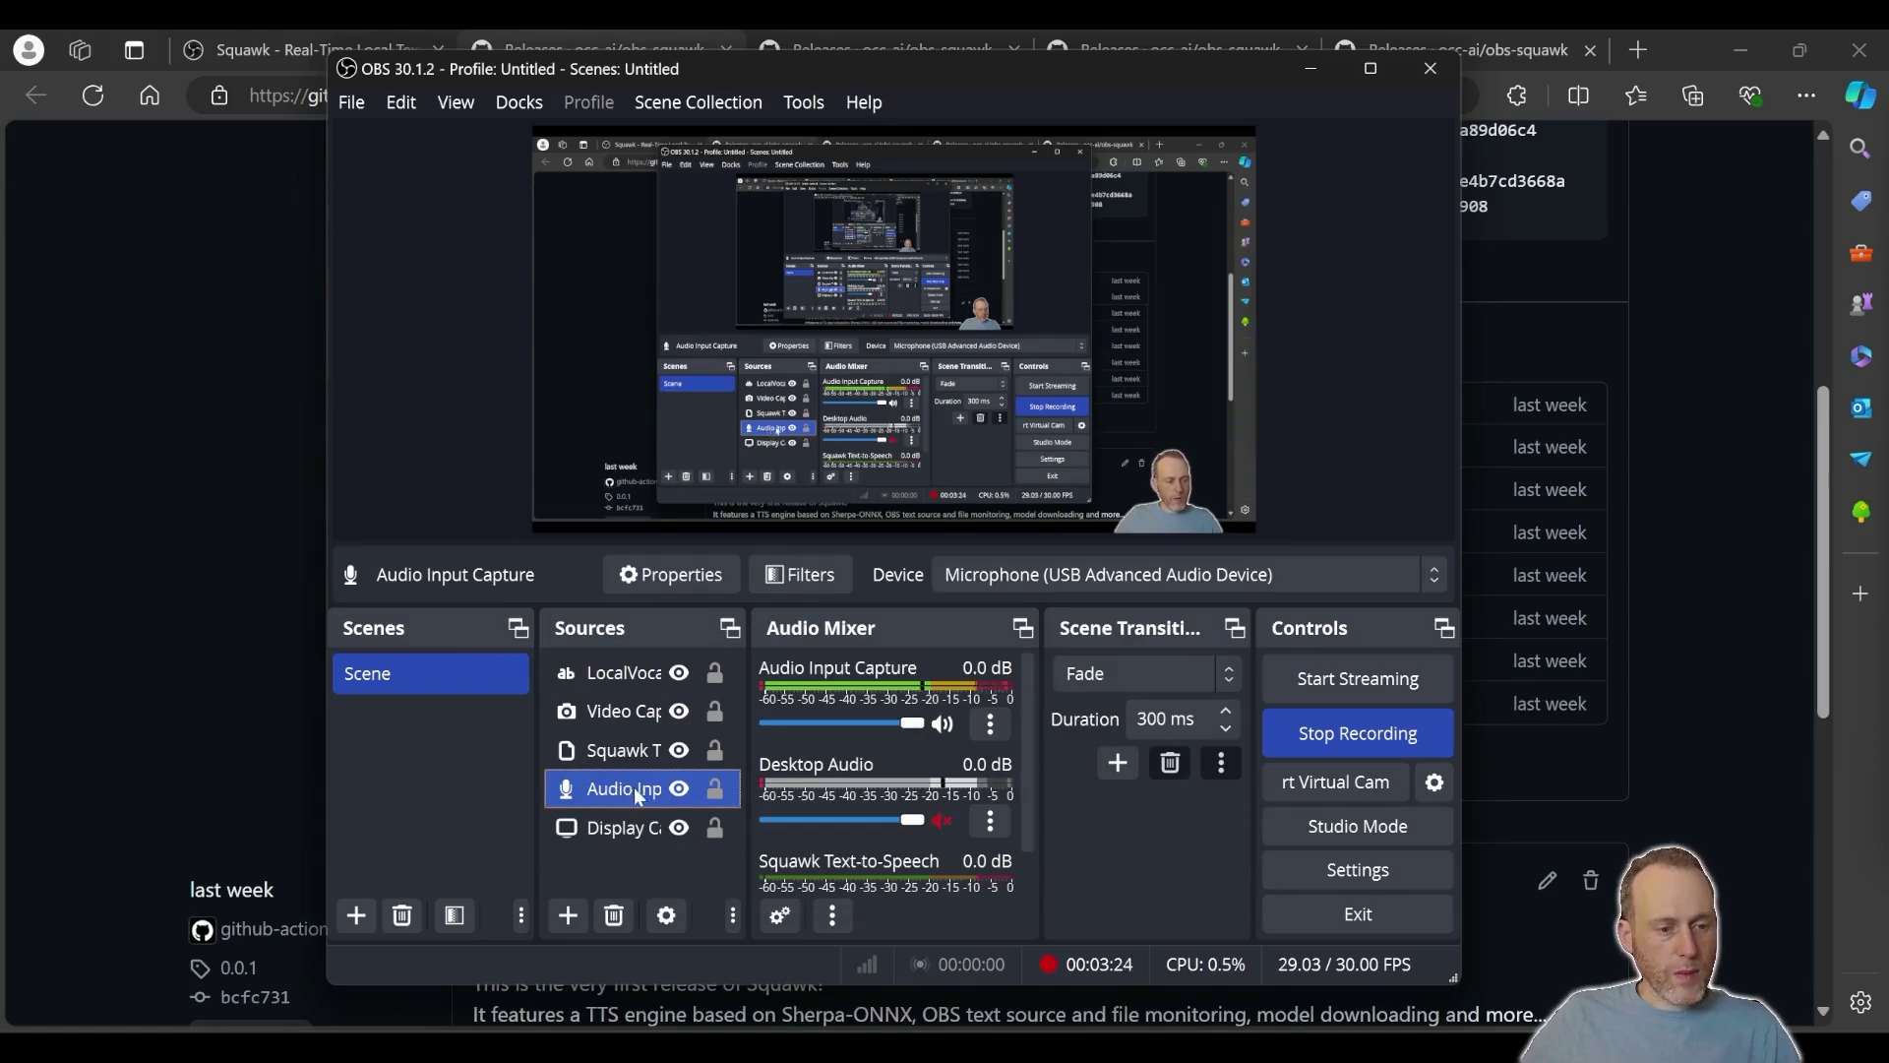
click(798, 575)
click(360, 970)
click(482, 785)
key(Return)
click(1045, 191)
click(1045, 587)
click(965, 140)
click(891, 223)
click(949, 376)
key(Escape)
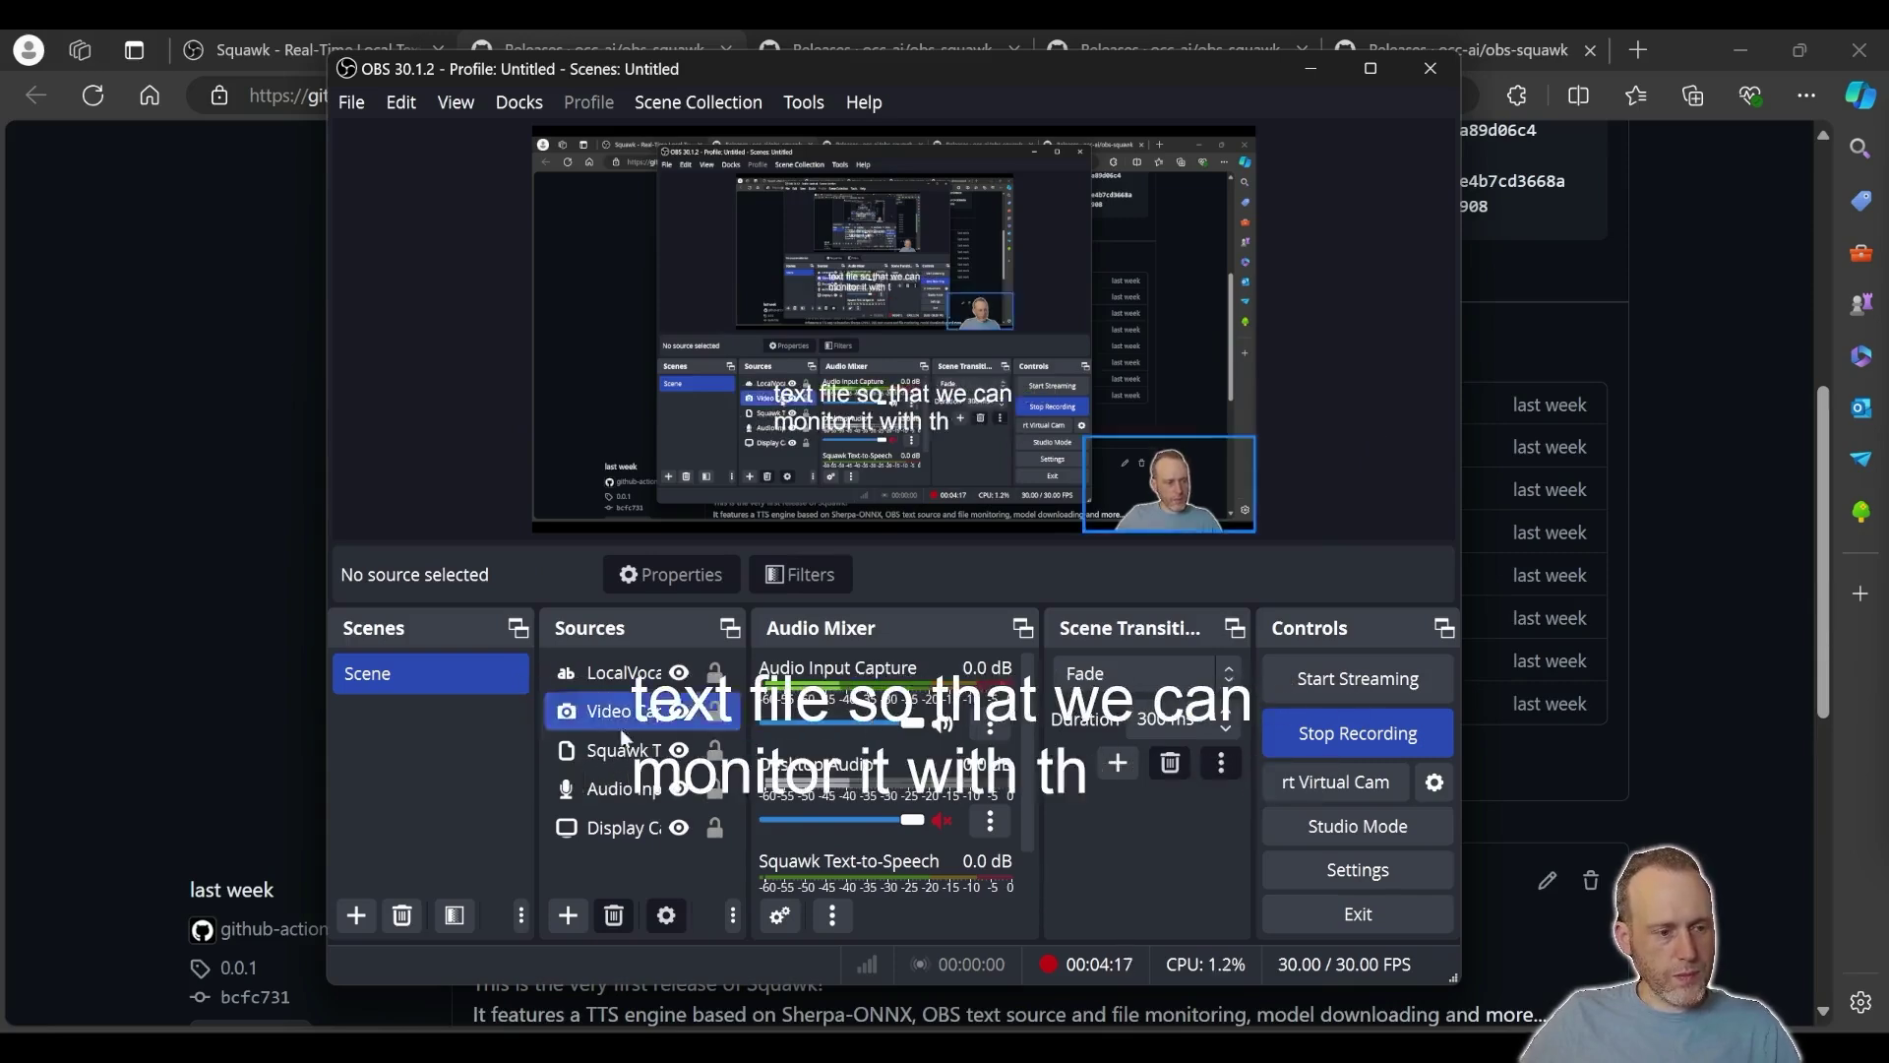
Set LocalVocal Transcription's Subtitles Output to Text File, overwriting localvocal.txt in Downloads.
click(625, 788)
click(989, 730)
click(1033, 623)
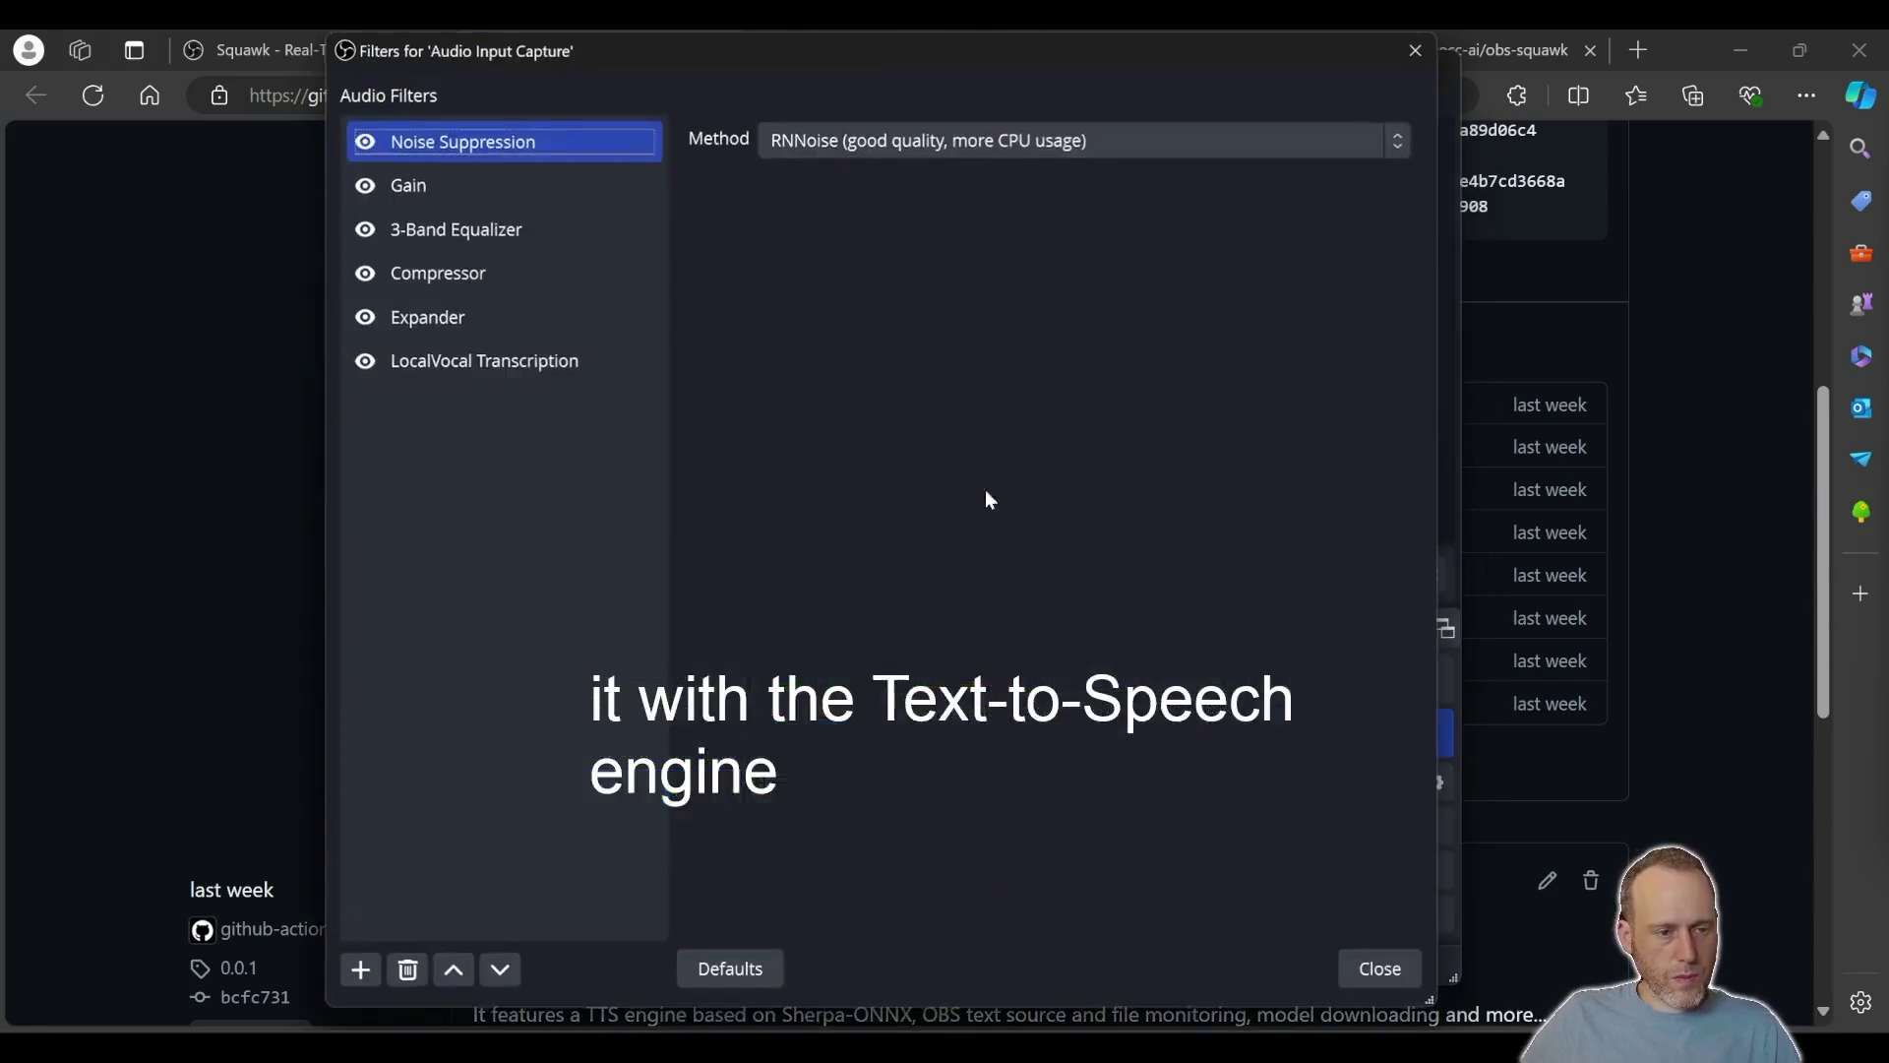
click(485, 358)
click(1230, 139)
click(1230, 167)
click(1343, 193)
double_click(679, 372)
click(1011, 547)
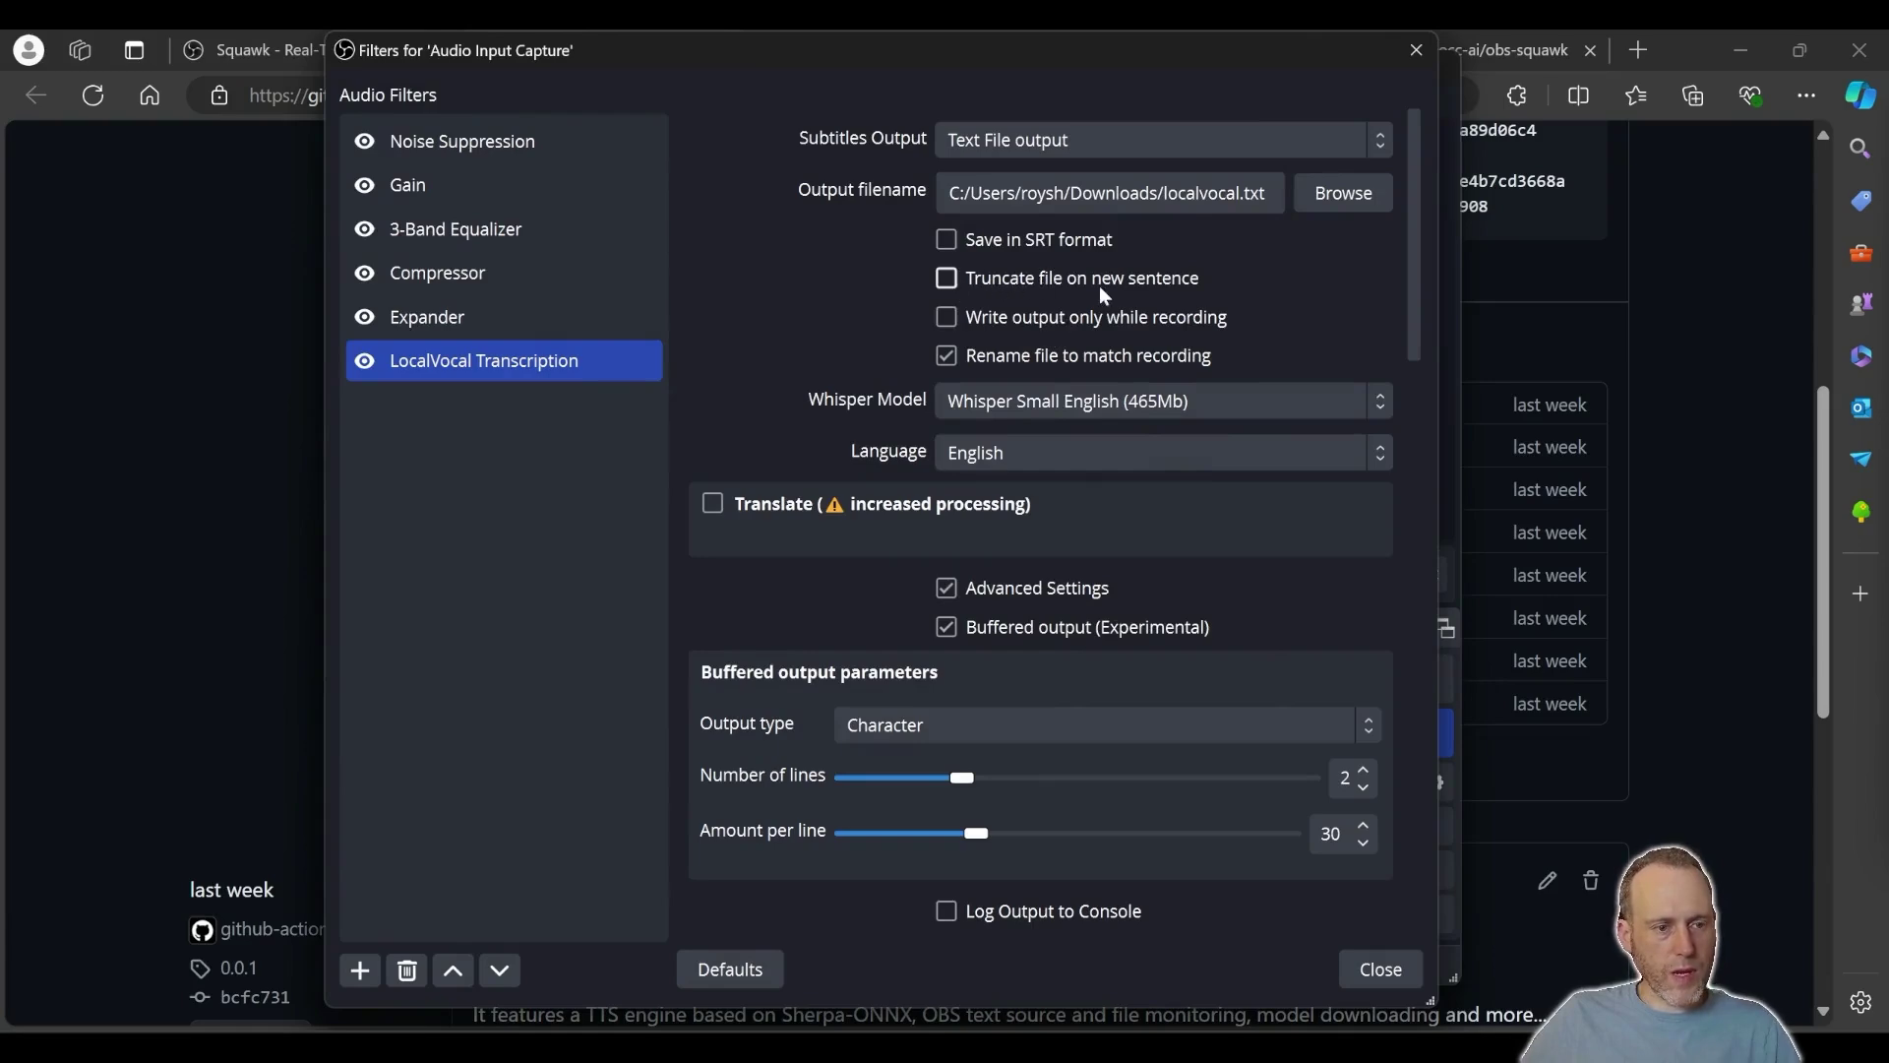
Close the audio filters and open the Squawk Text-to-Speech properties showing English Coqui vctk and 'Hello, World!'.
key(Escape)
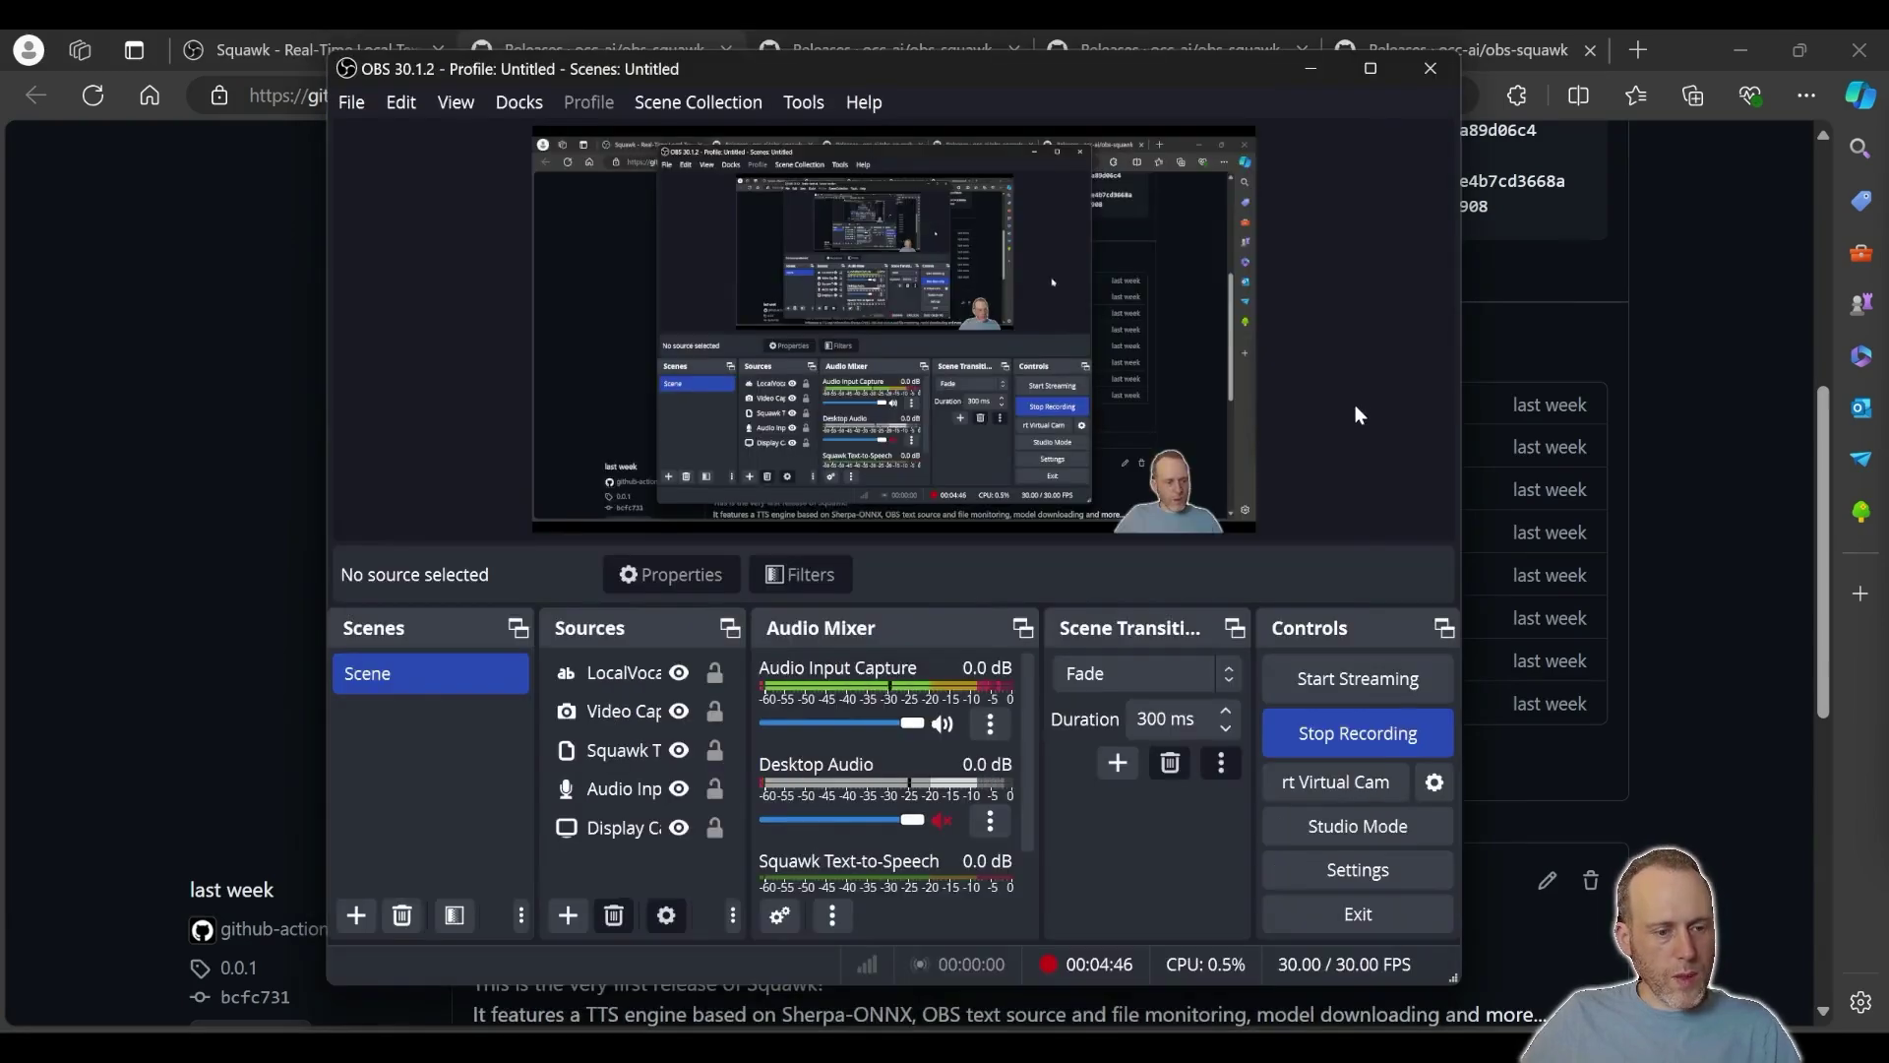
click(634, 752)
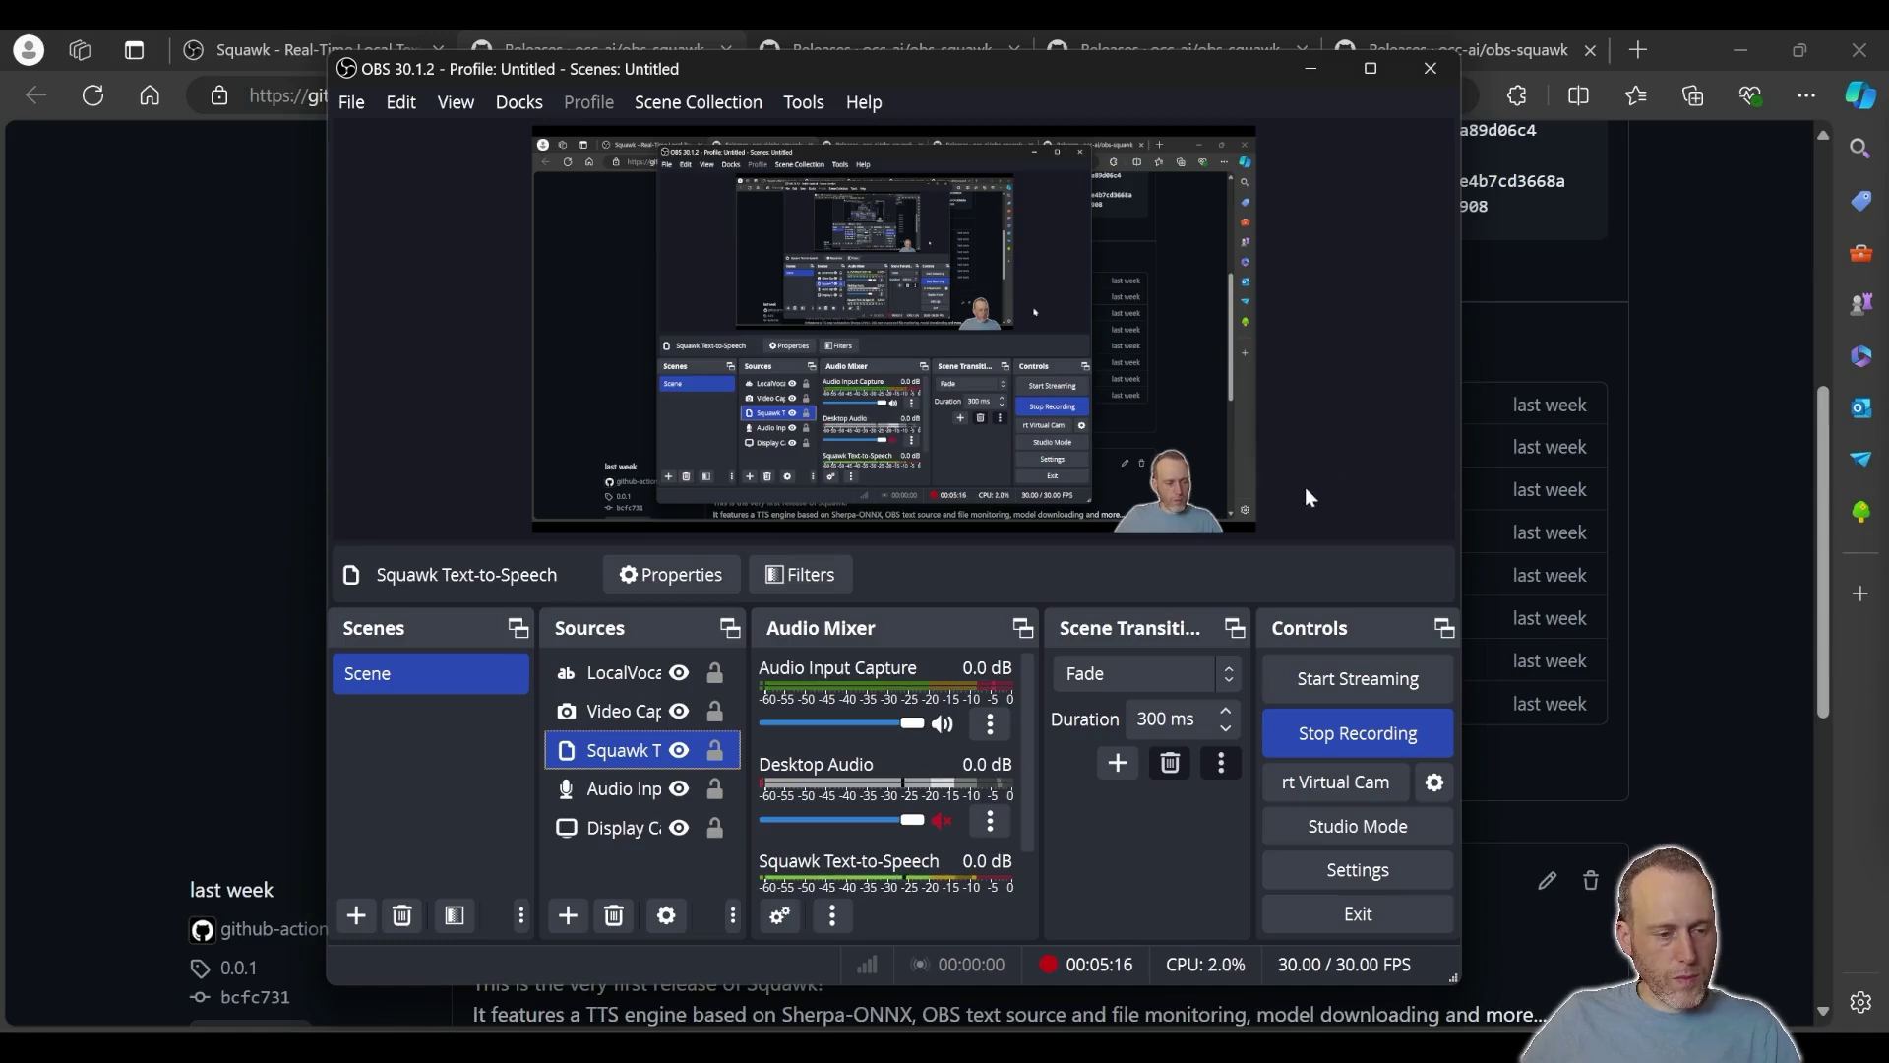
click(943, 725)
click(1380, 391)
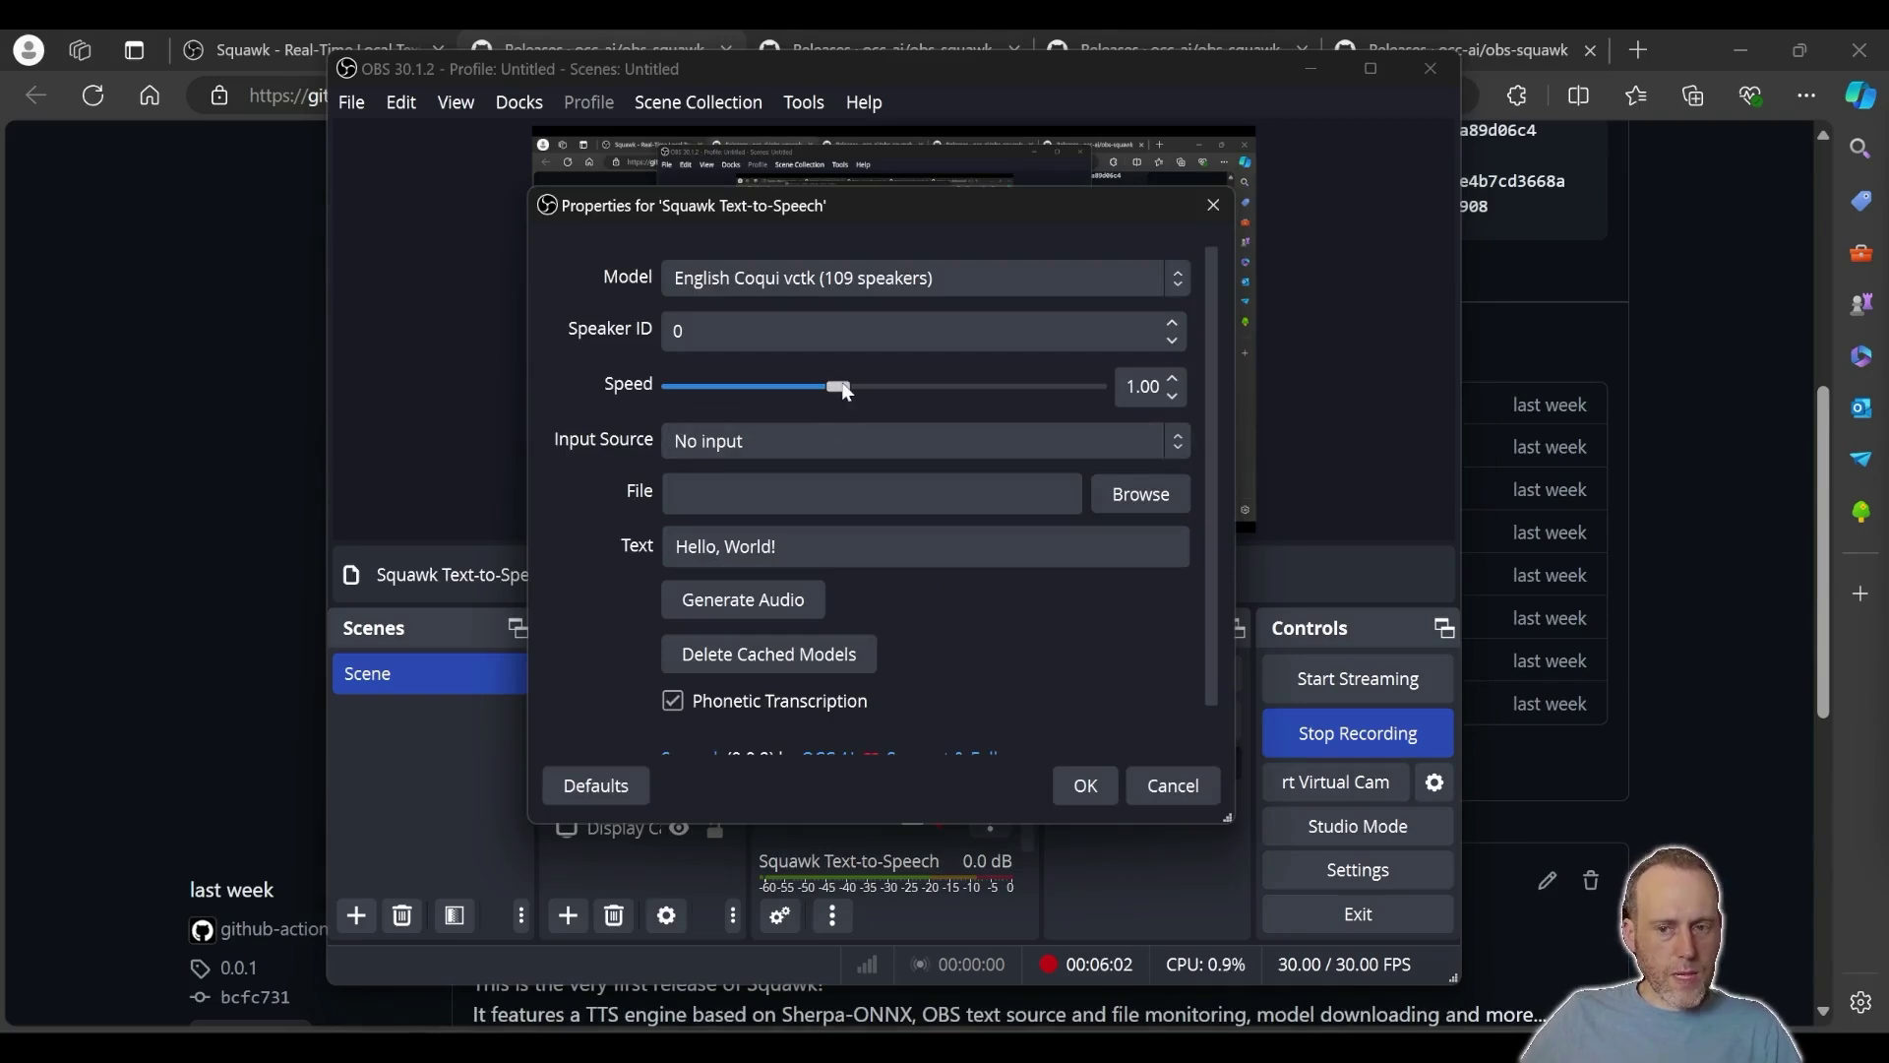
drag(823, 552, 603, 552)
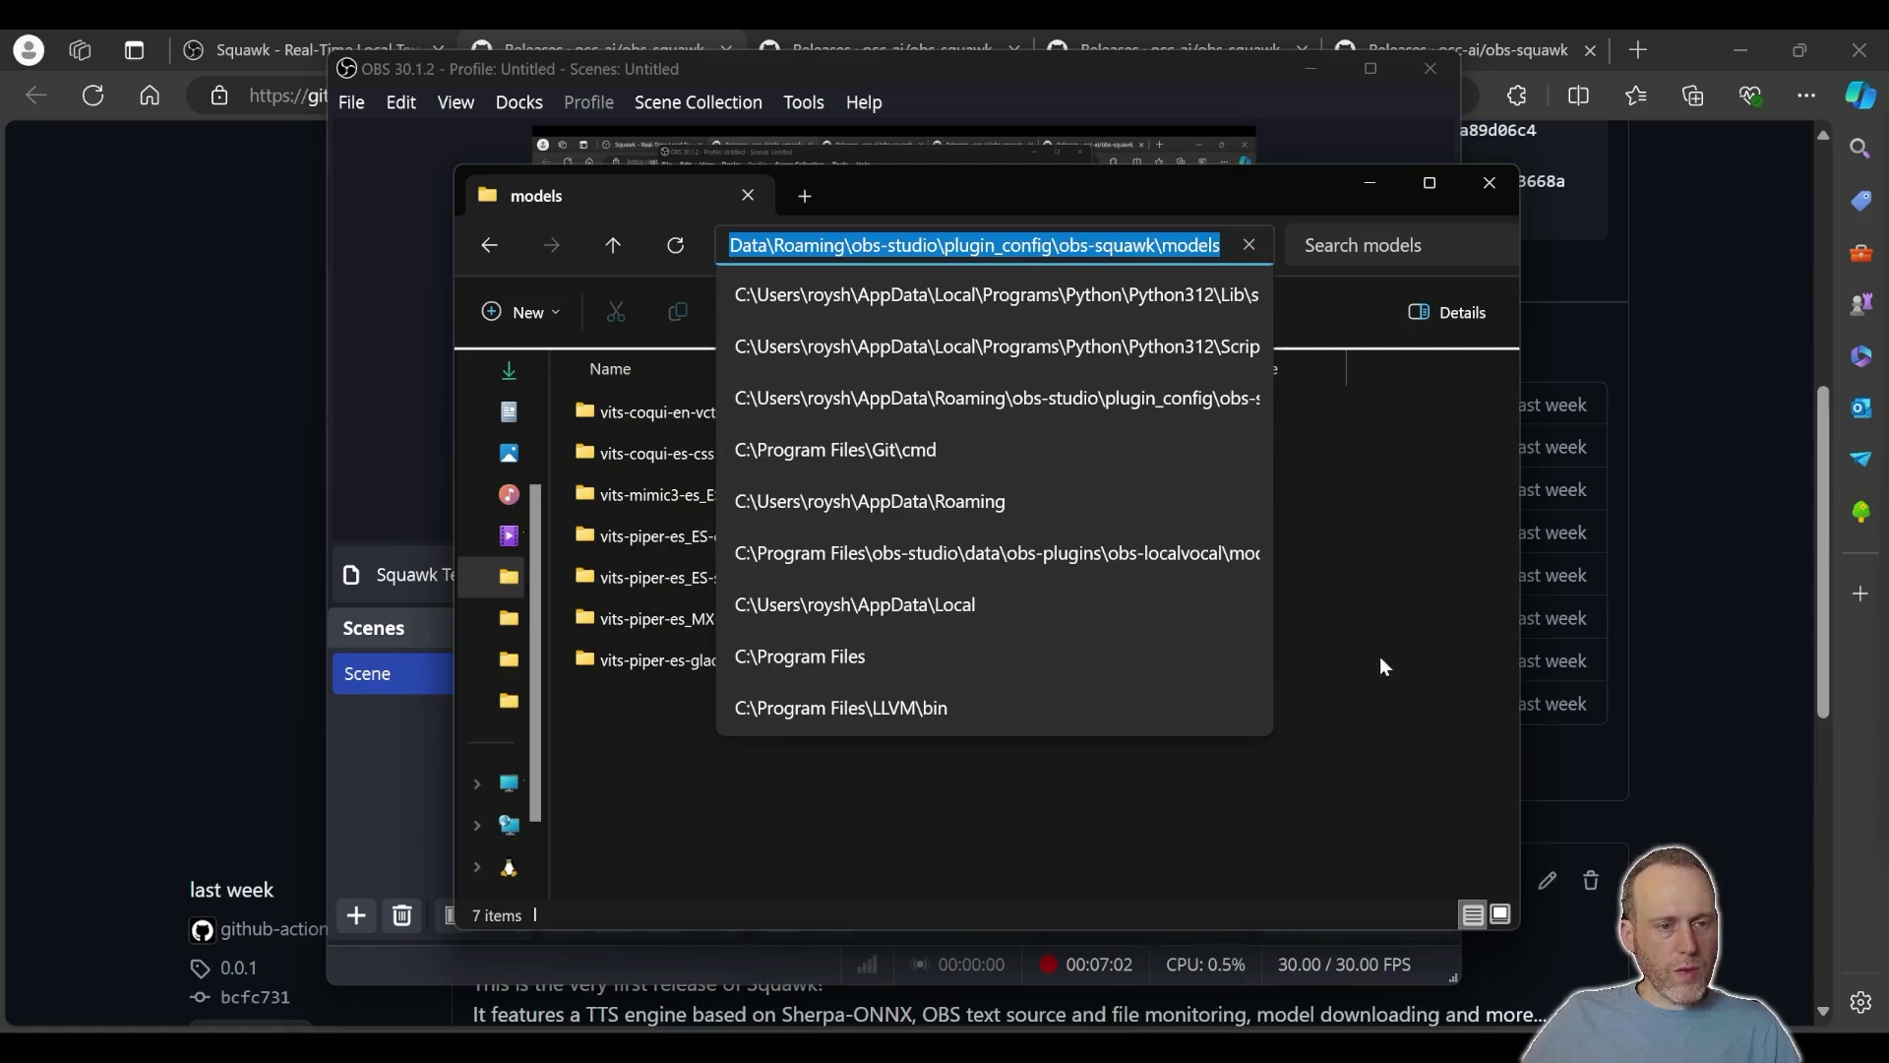
click(1296, 783)
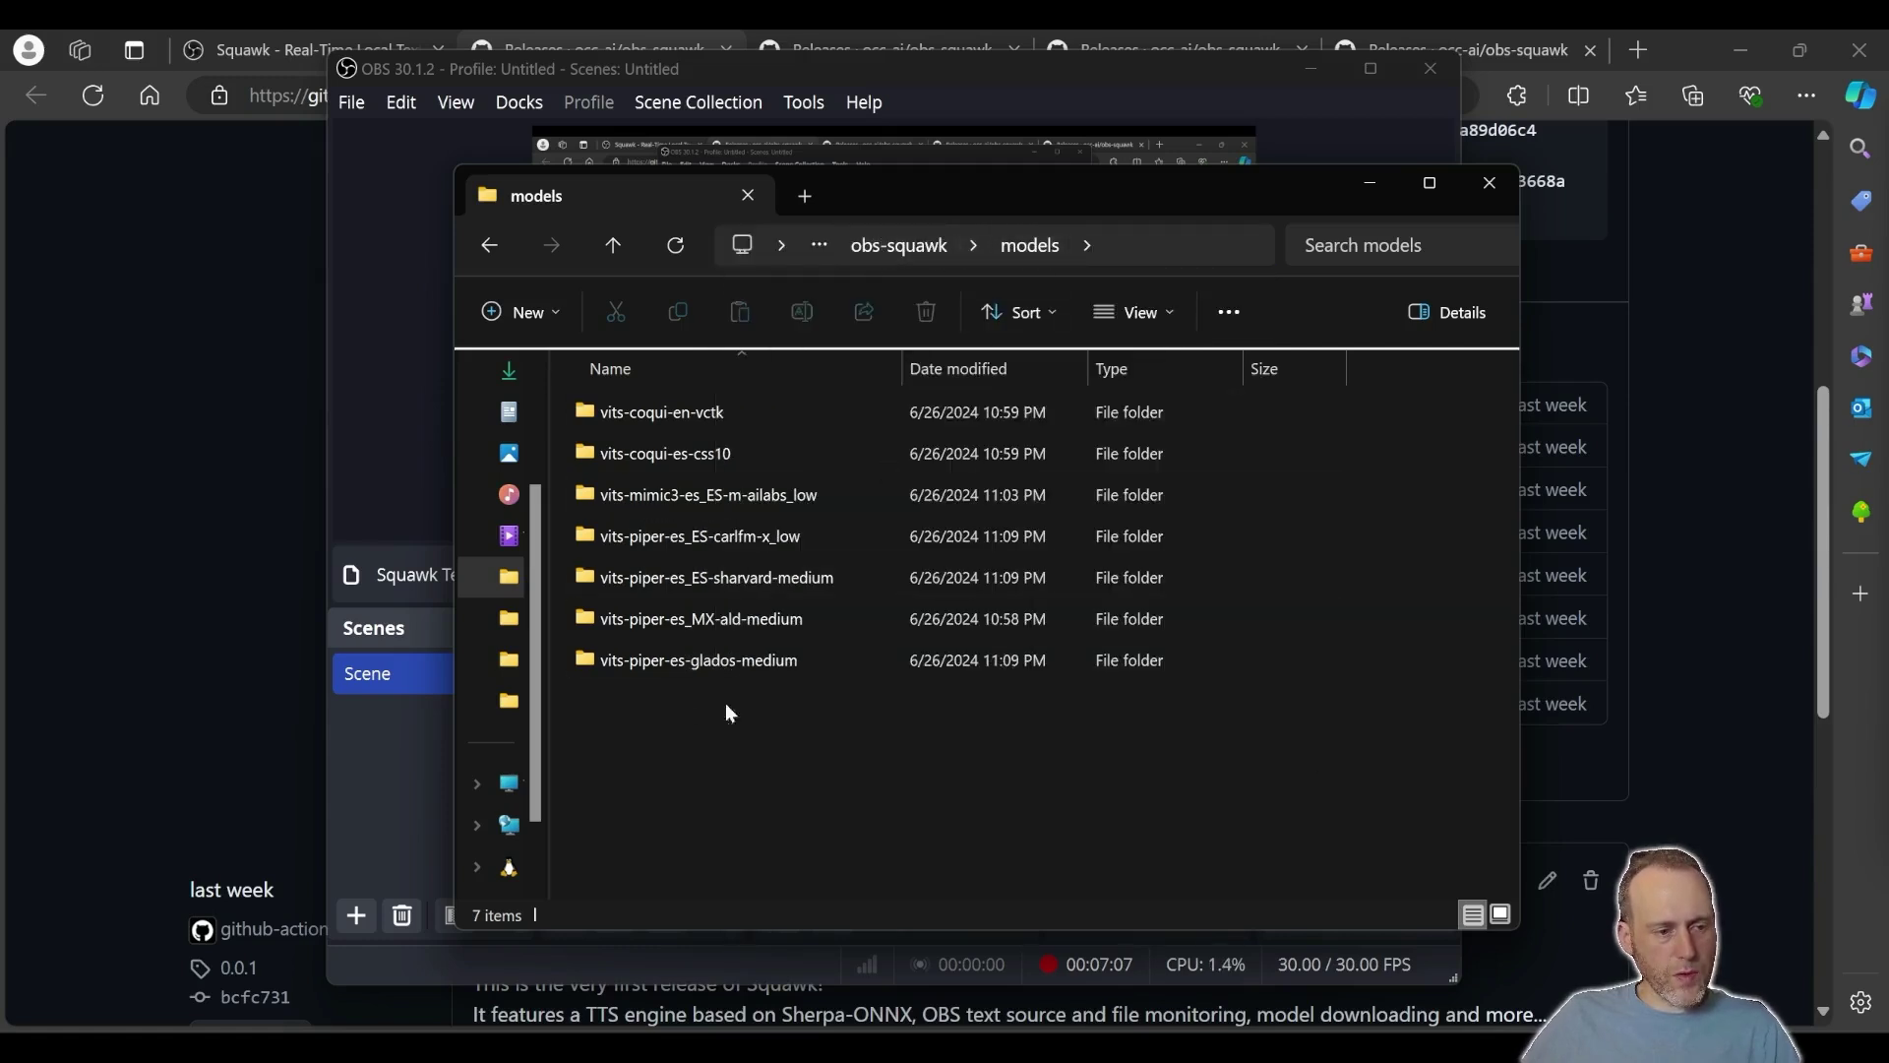
mouse_move(766, 709)
mouse_down()
mouse_move(660, 381)
mouse_move(742, 712)
mouse_up()
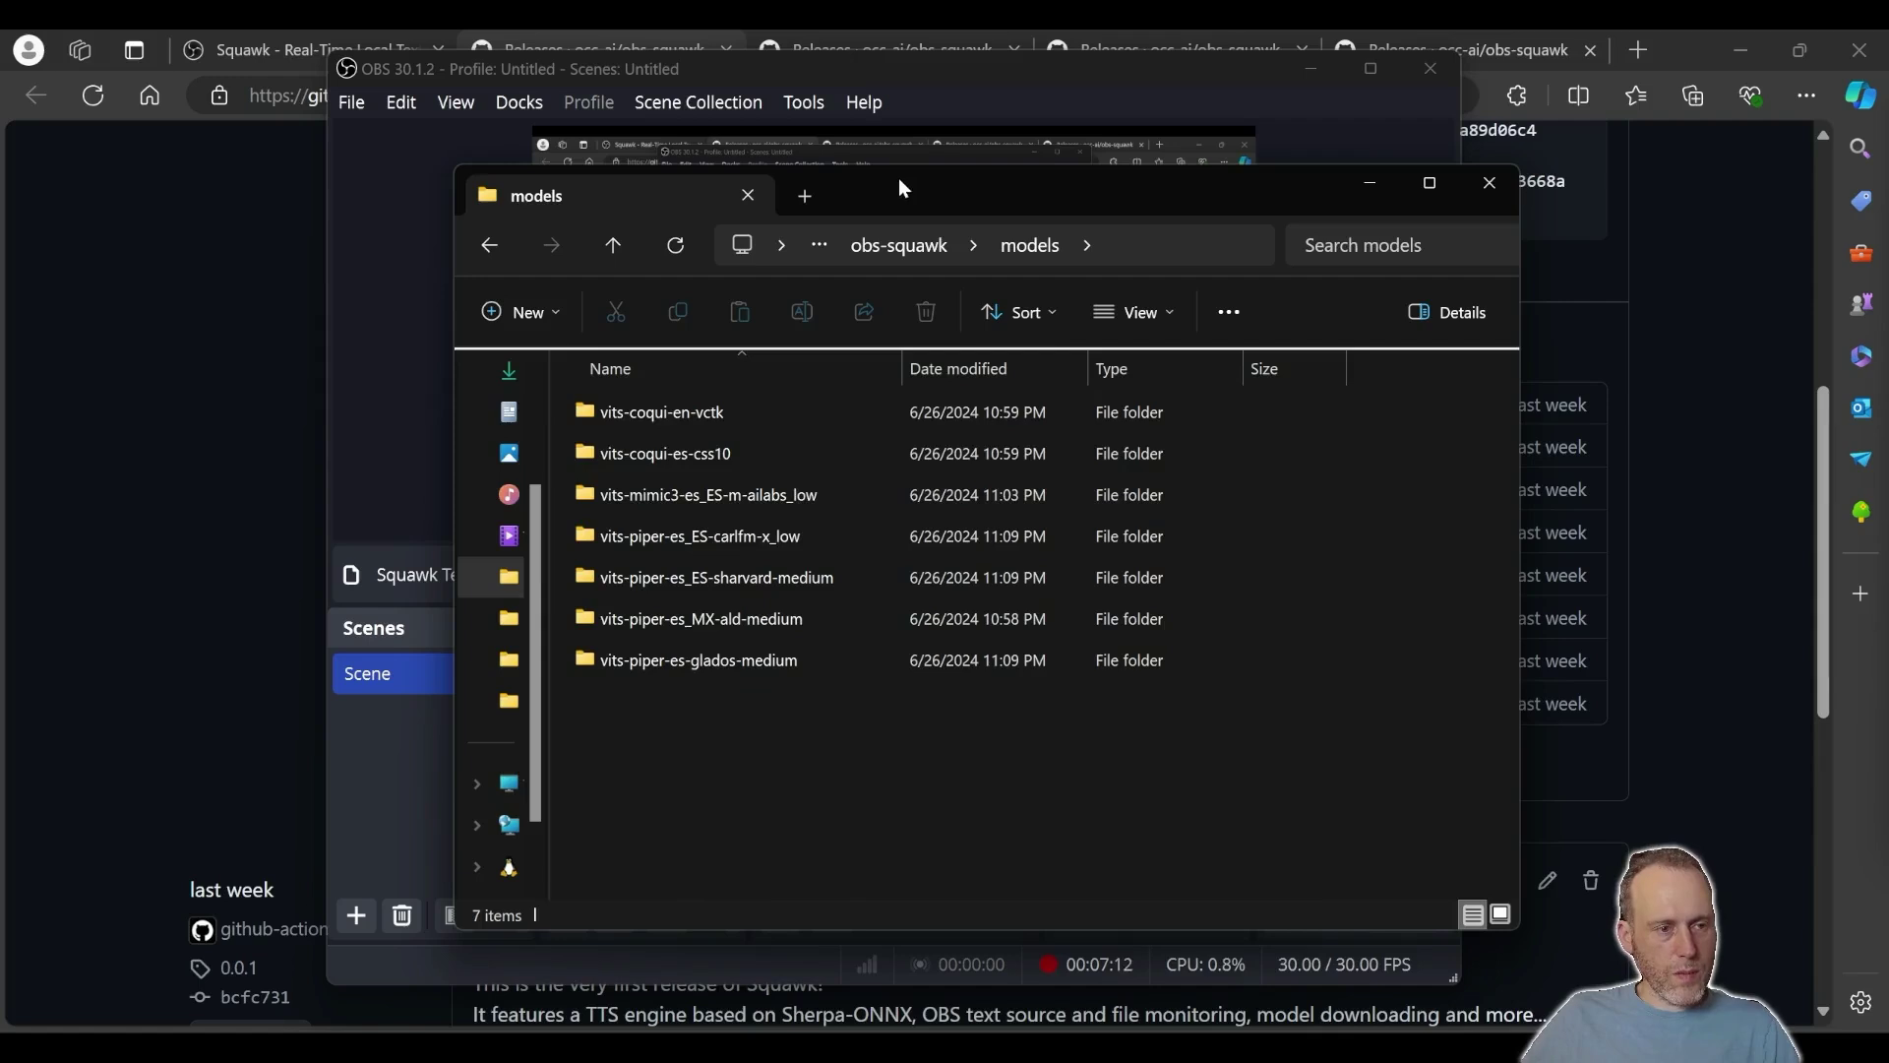
key(alt+F4)
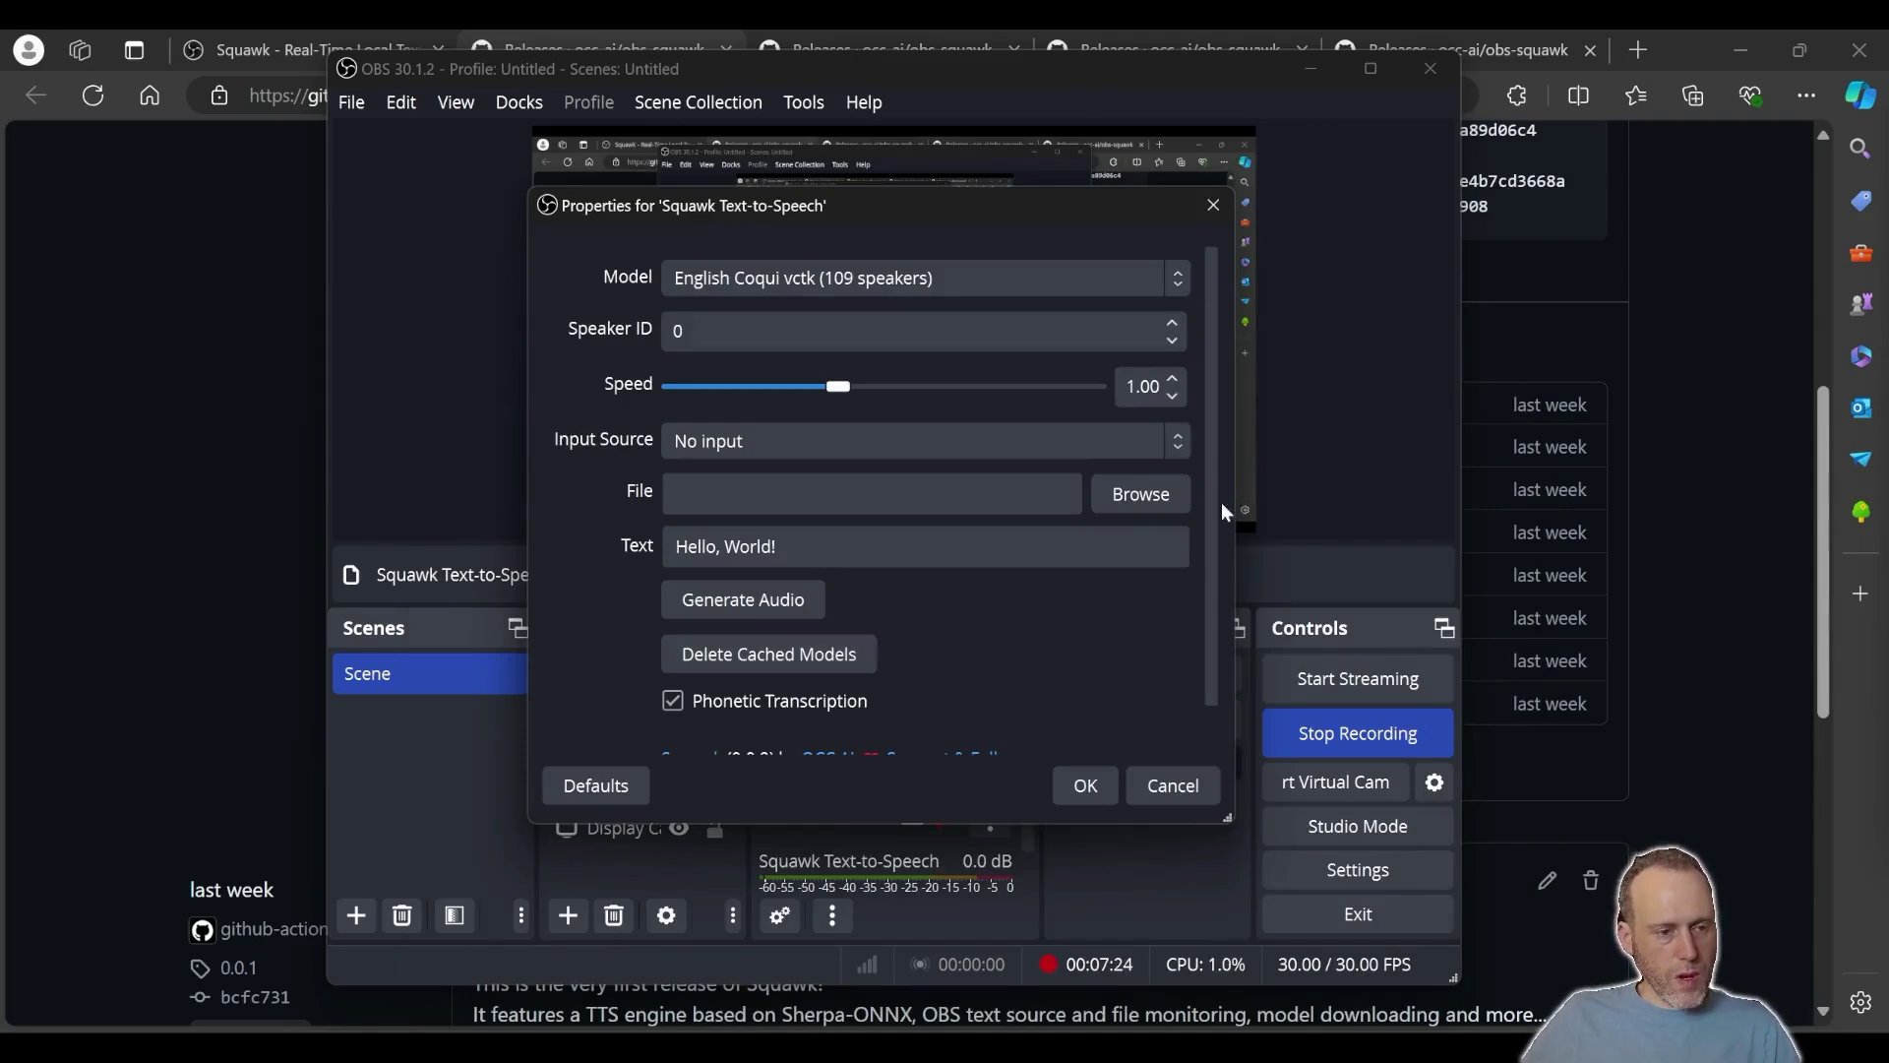
Confirm the Squawk Text-to-Speech properties with OK.
click(1080, 787)
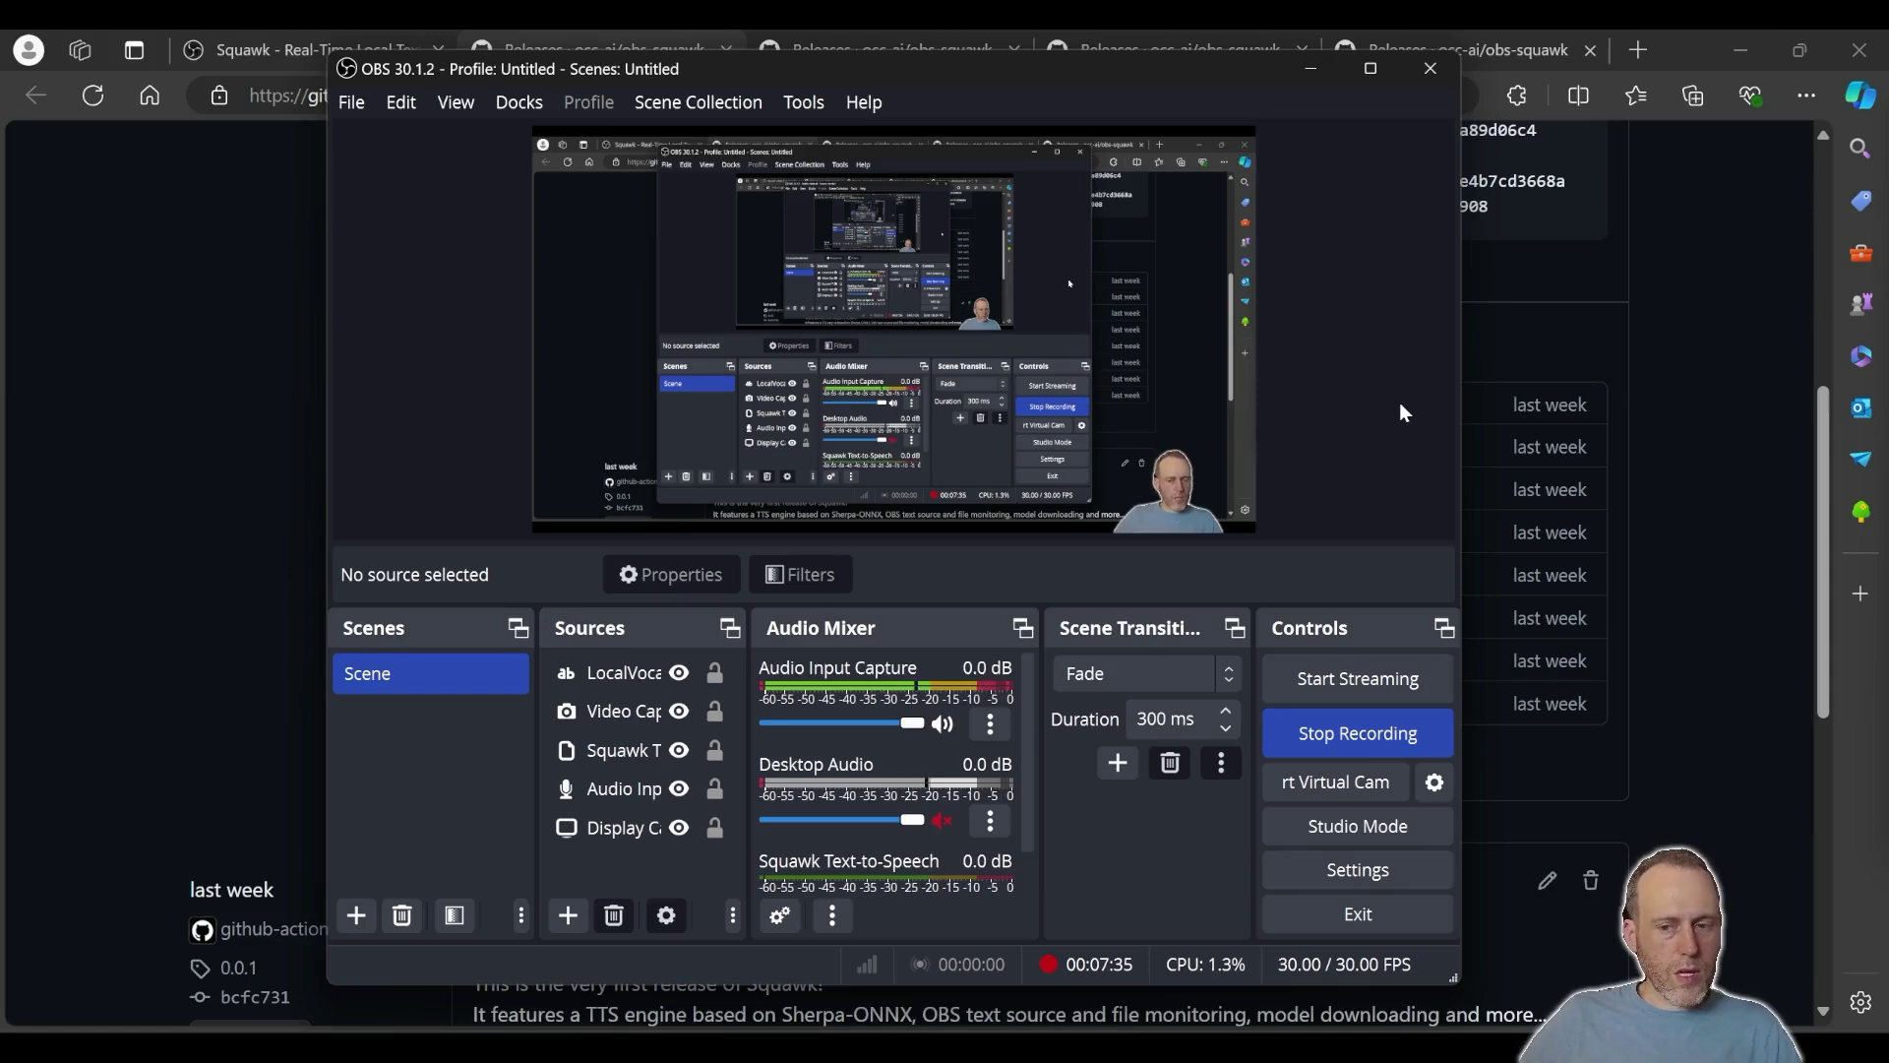